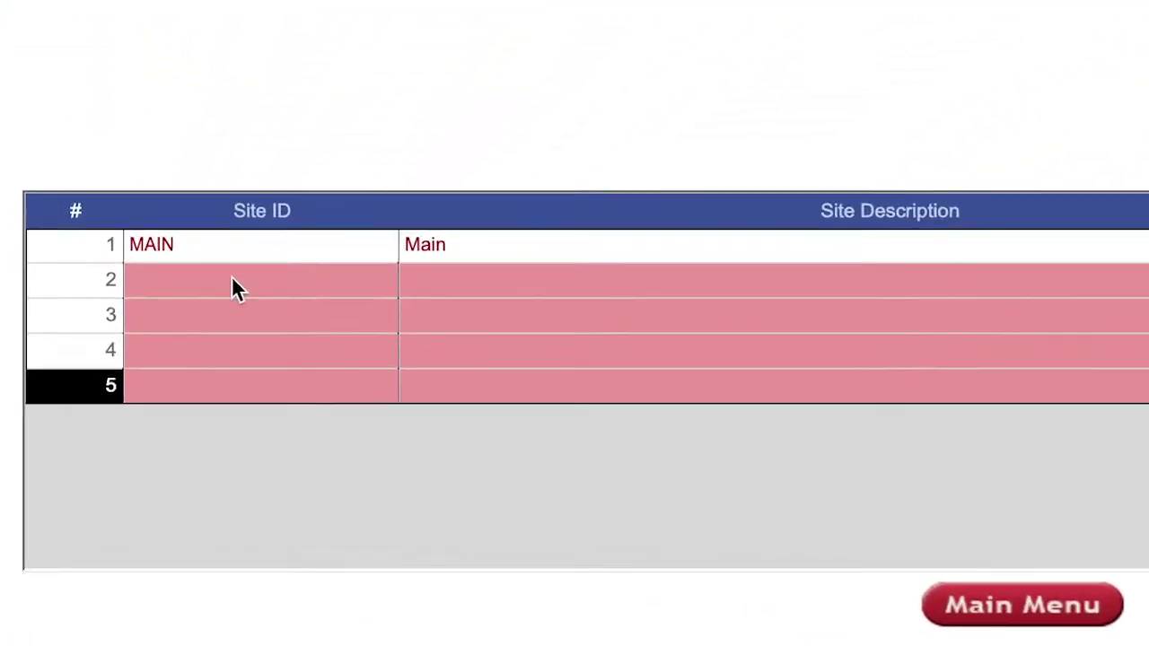
# Add a second site with the ID Secondary and the description Secondary Site.
pyautogui.click(149, 404)
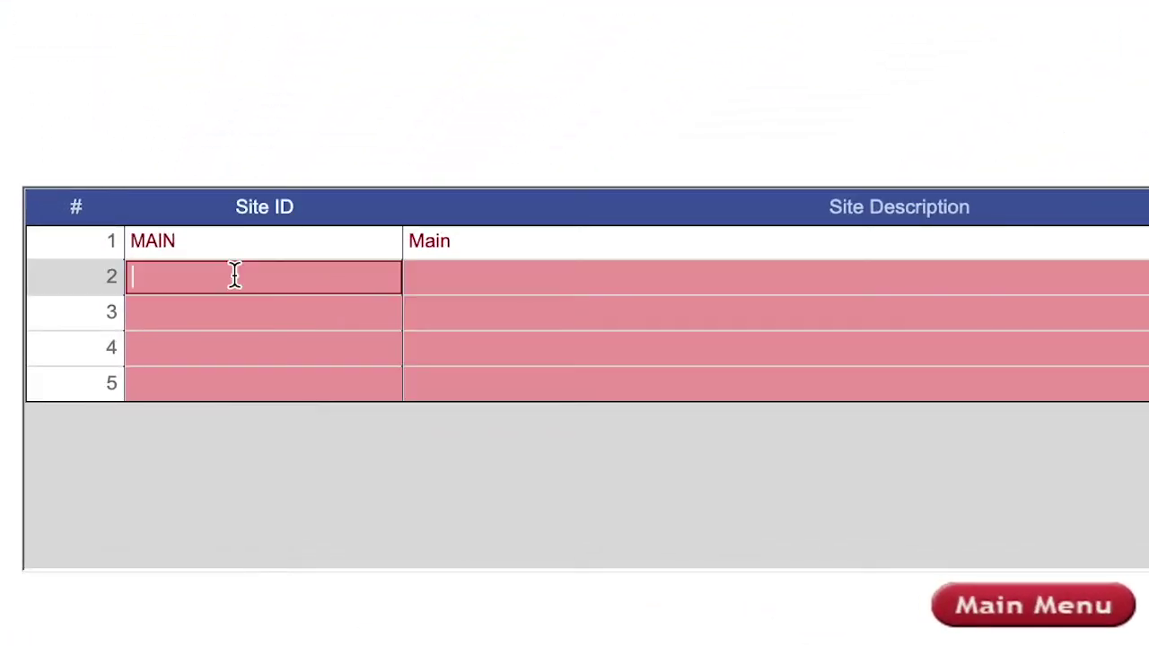
pyautogui.write('Secondary')
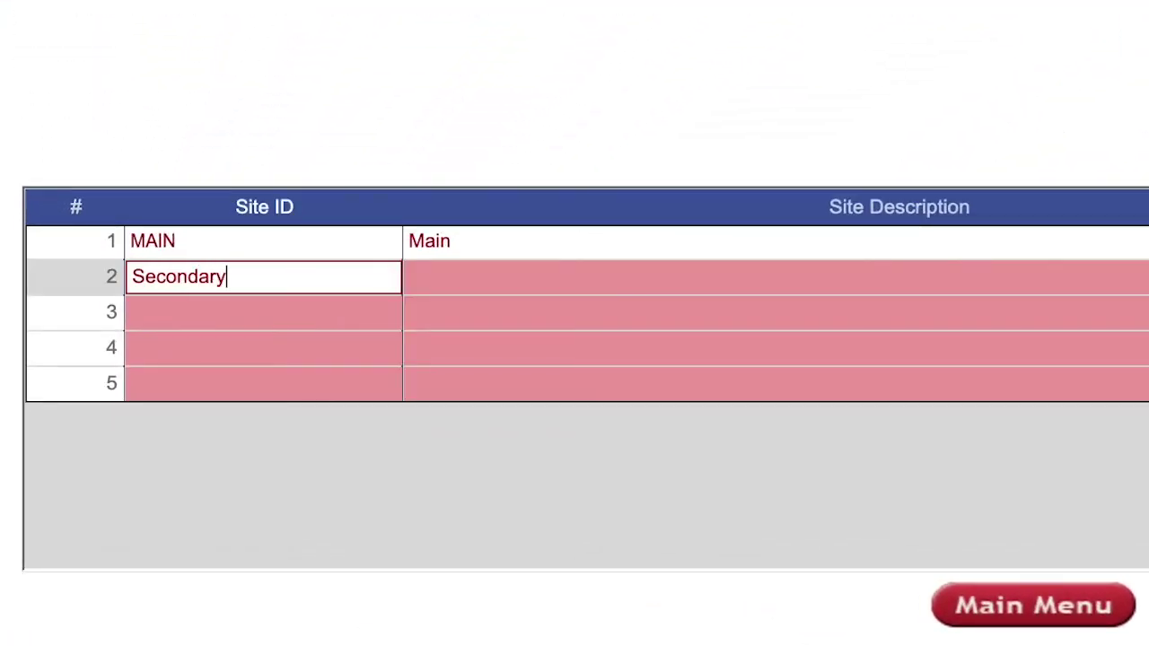
pyautogui.press('Tab')
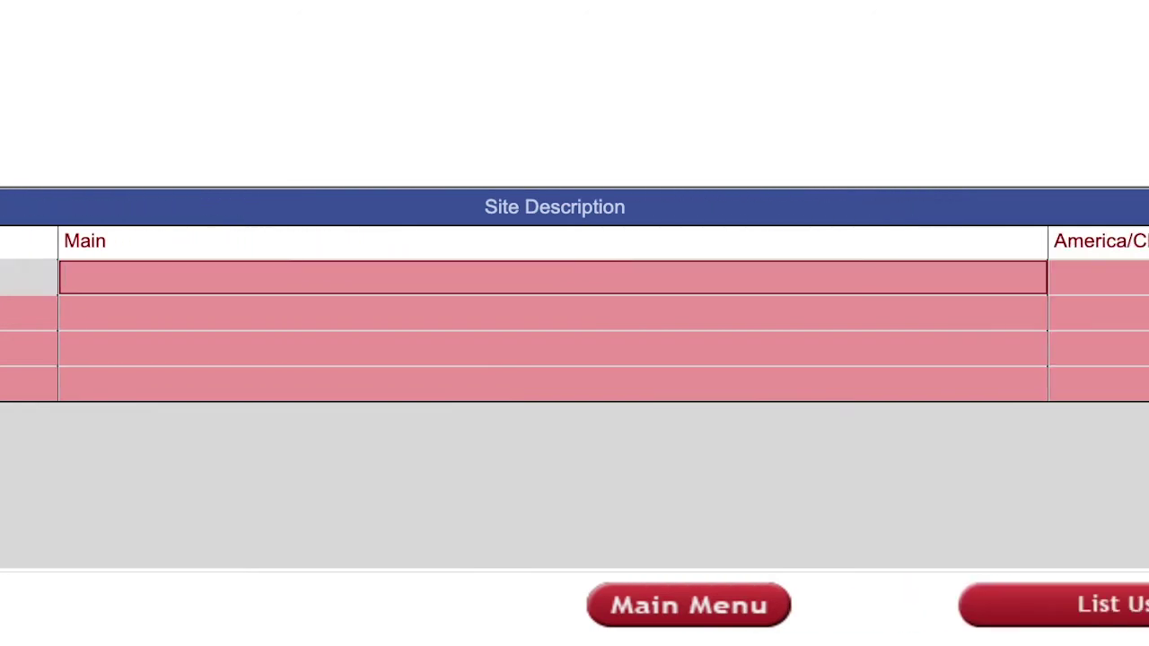
pyautogui.write('Secondary S')
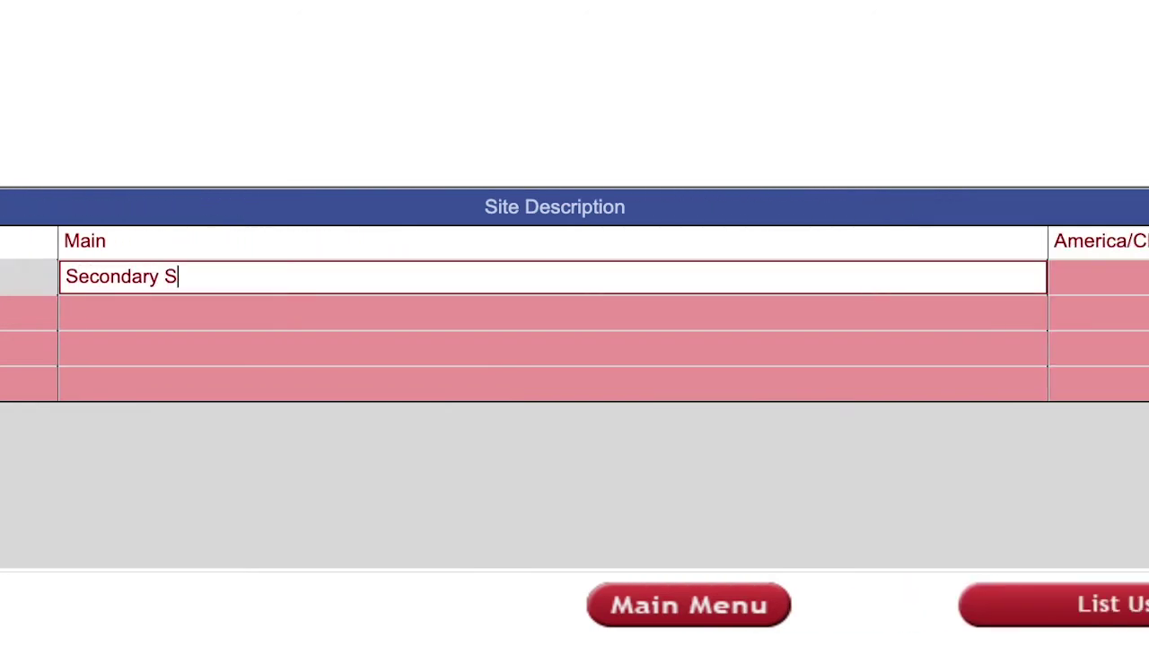
pyautogui.write('ite')
# Choose a time zone for the secondary site from the available zones.
pyautogui.click(1097, 277)
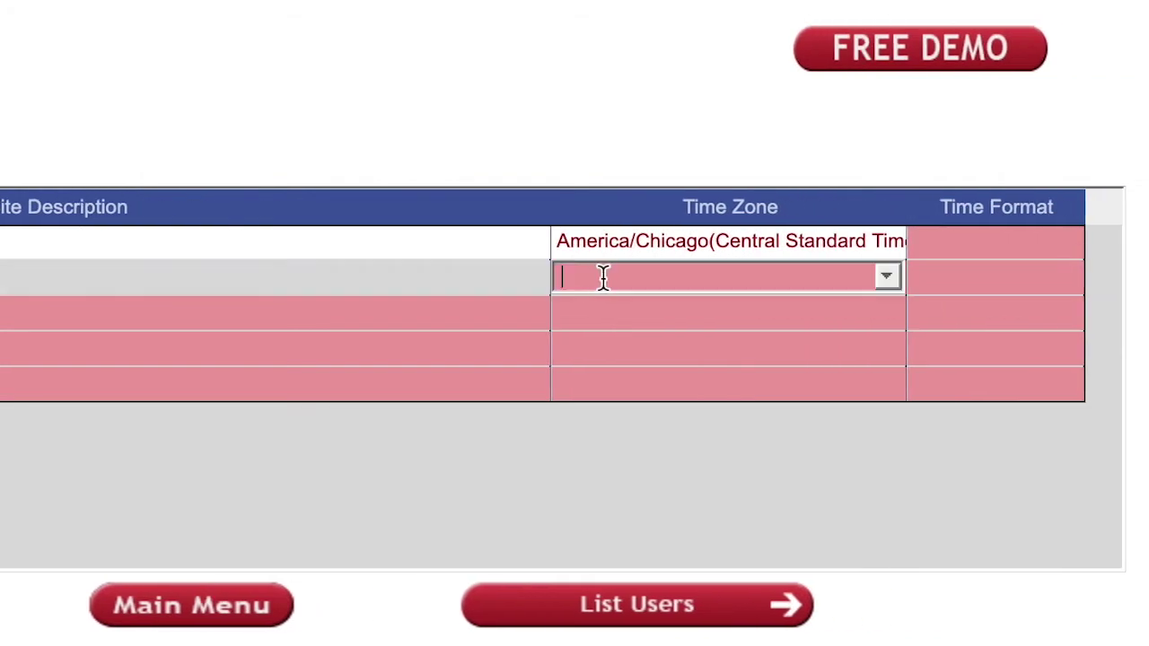
pyautogui.click(887, 276)
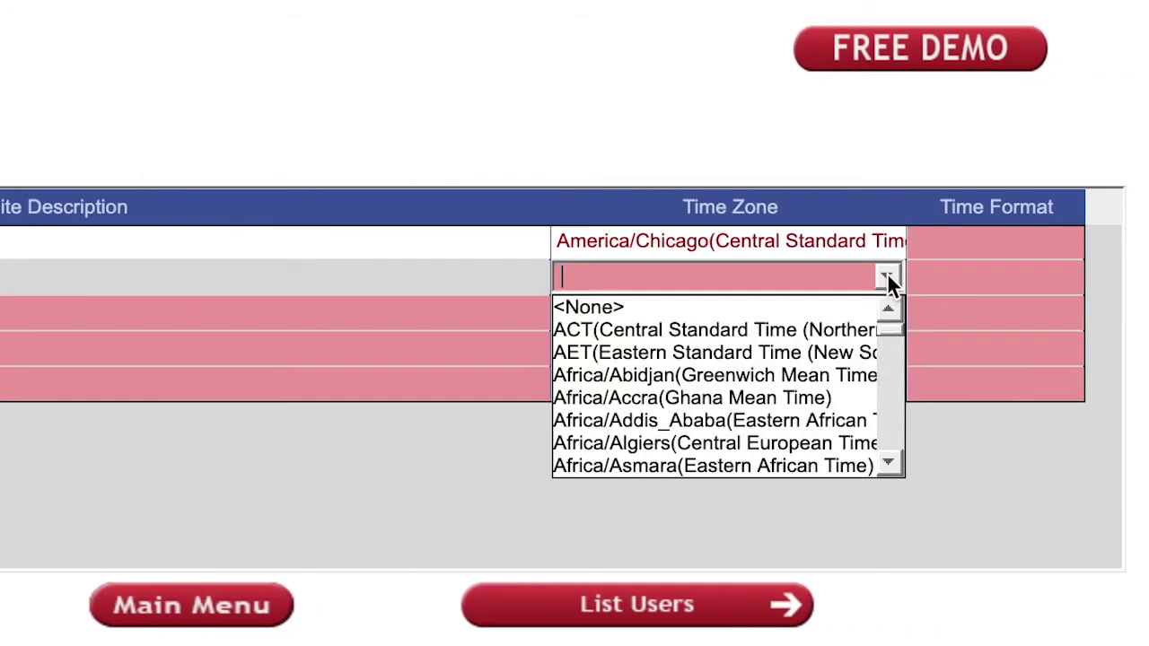
pyautogui.click(840, 332)
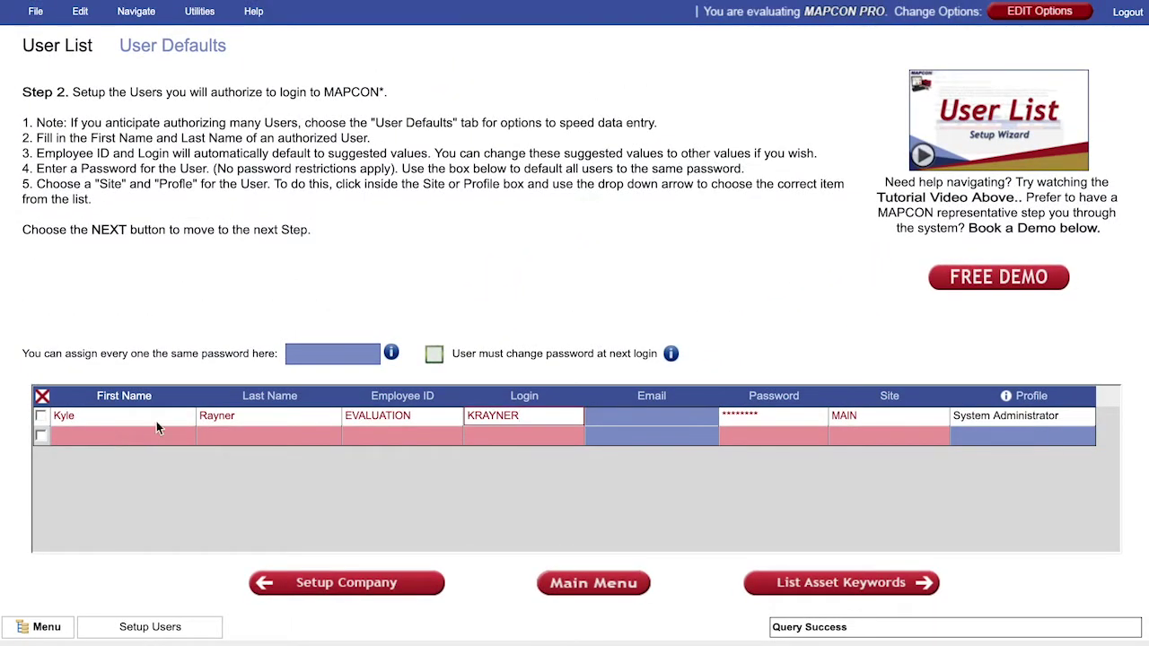
pyautogui.click(172, 46)
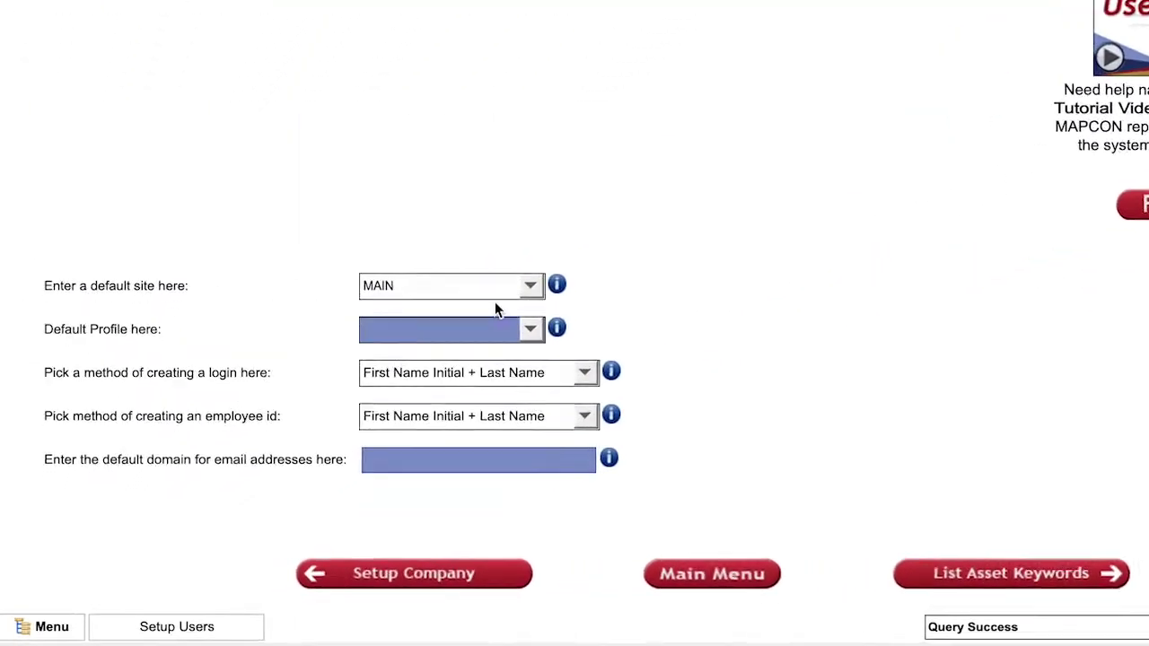
pyautogui.click(495, 329)
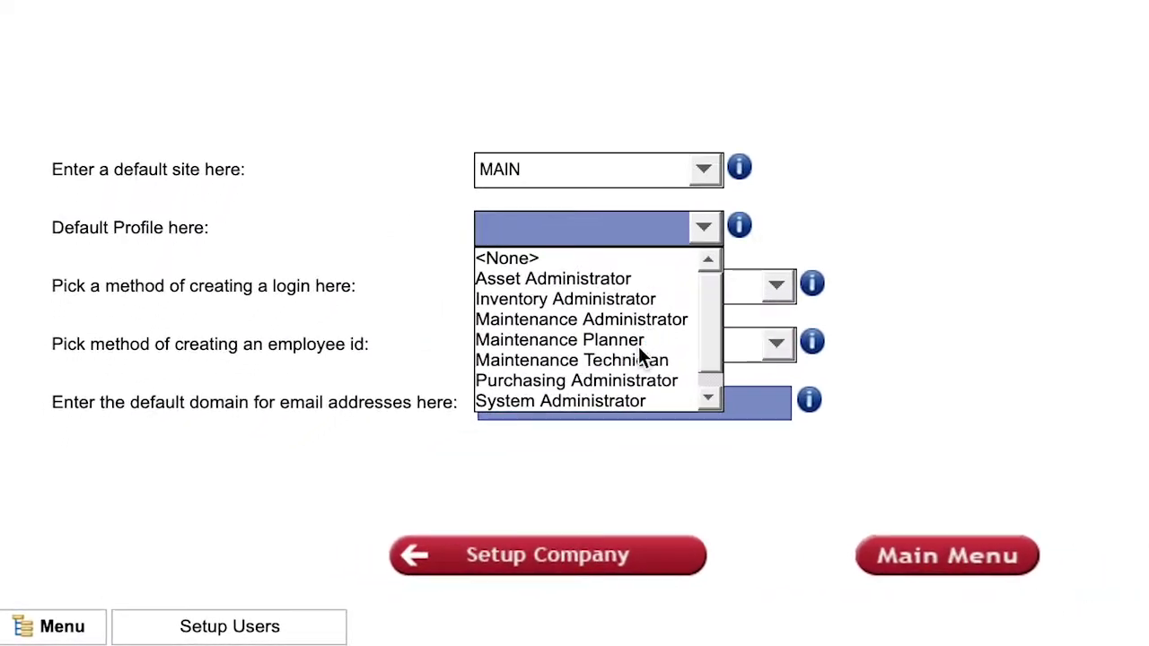
pyautogui.click(641, 348)
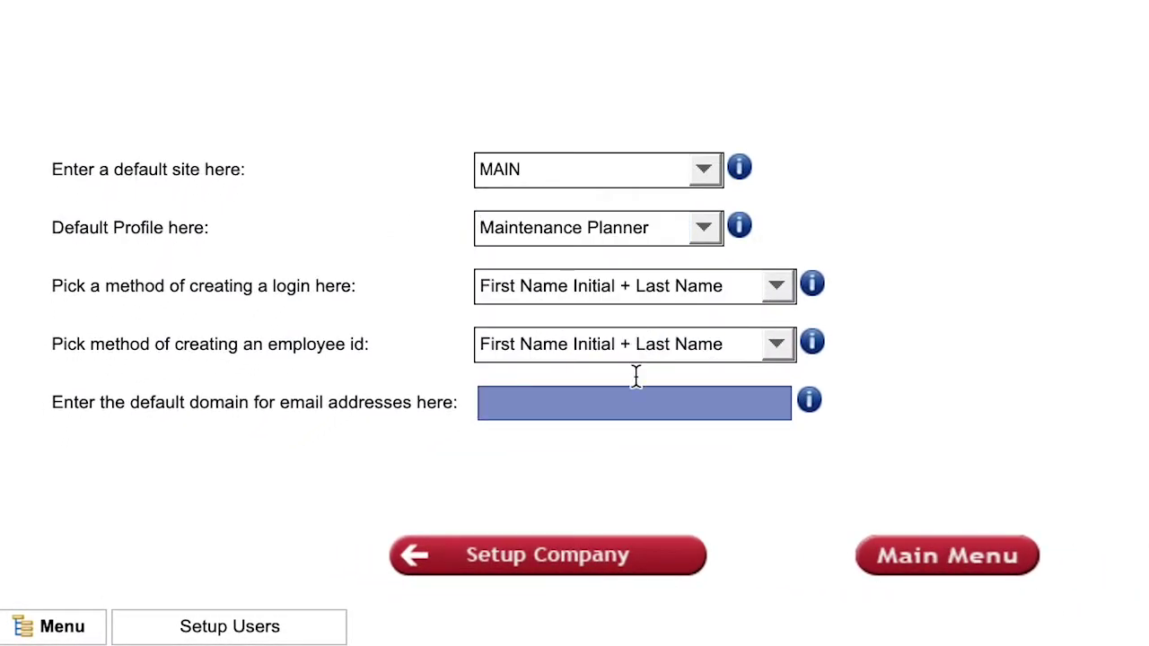
pyautogui.click(634, 405)
pyautogui.write('@testco.com')
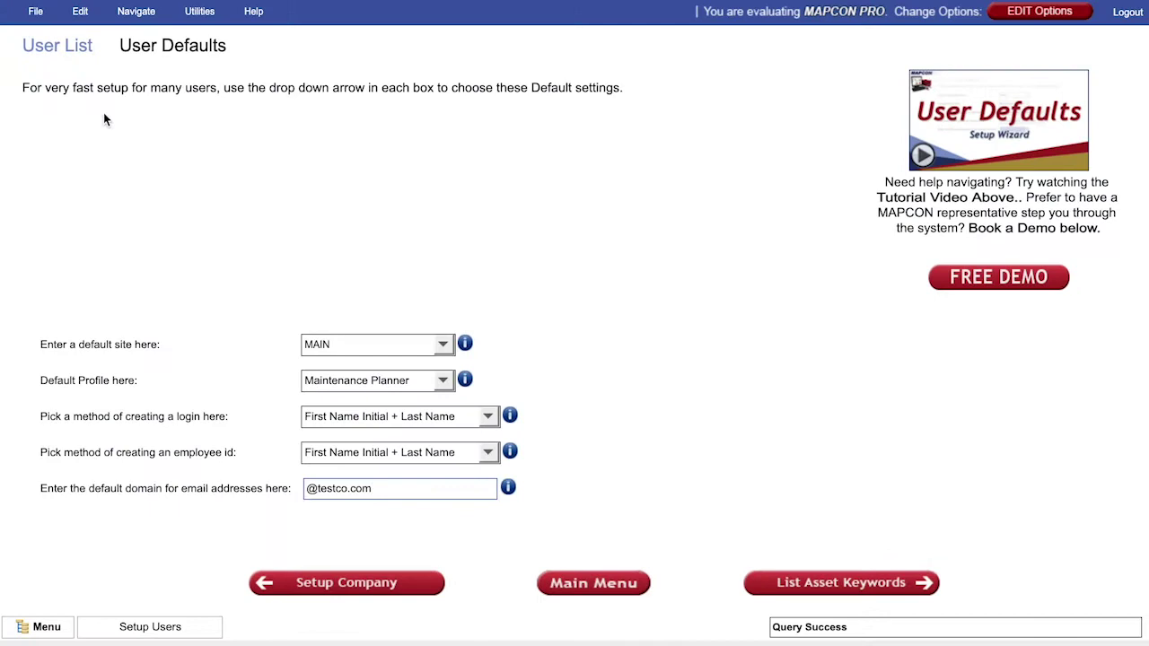
# Return to the user list and examine the profile options available for the existing user.
pyautogui.click(72, 48)
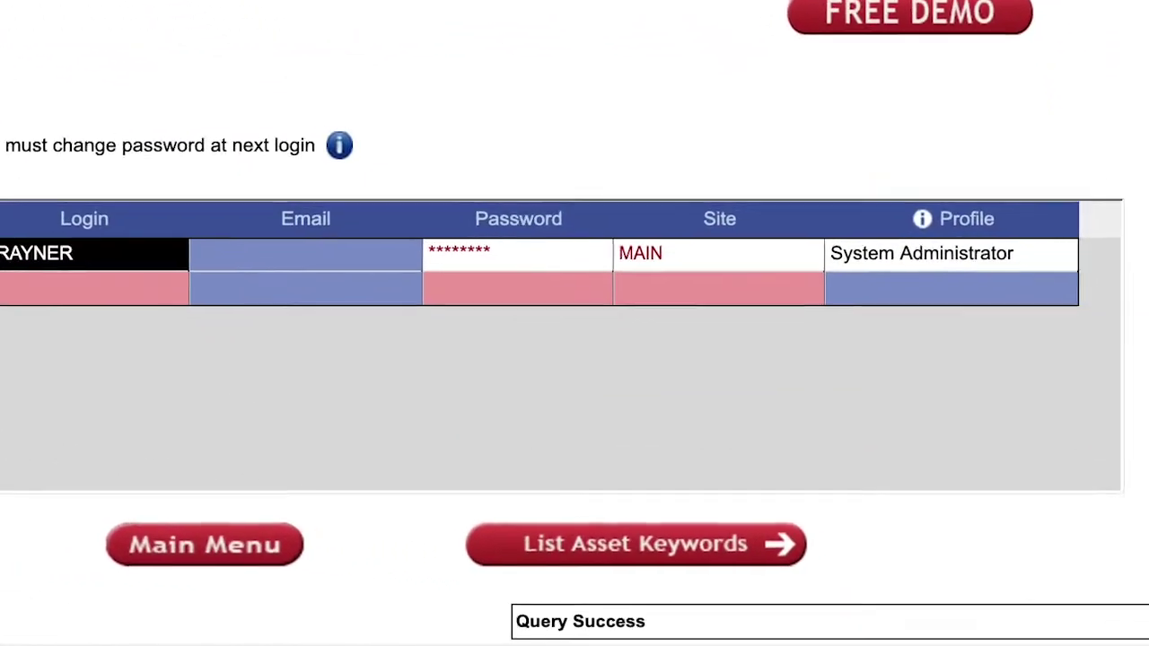
pyautogui.click(1002, 253)
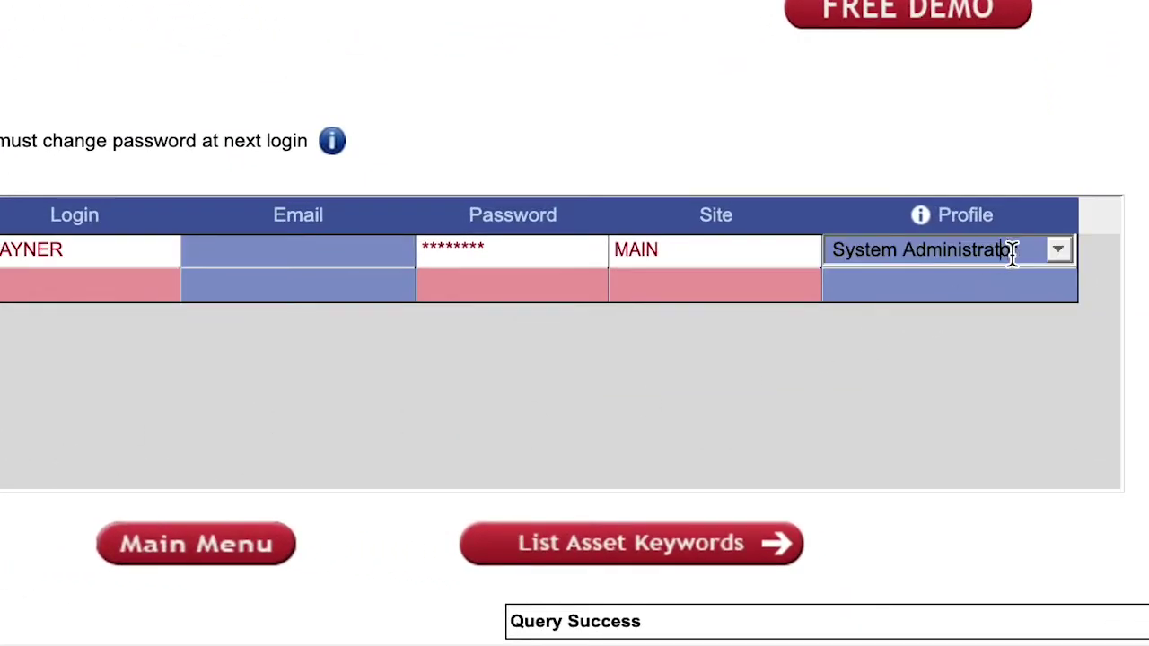
pyautogui.click(1058, 251)
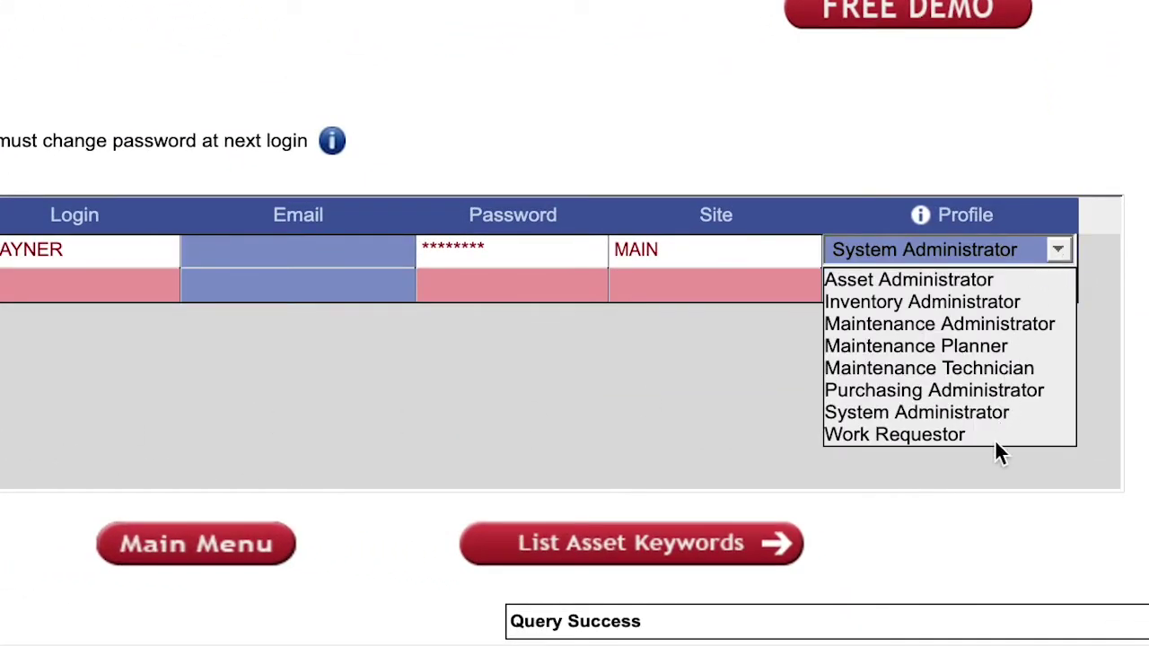
pyautogui.click(1006, 157)
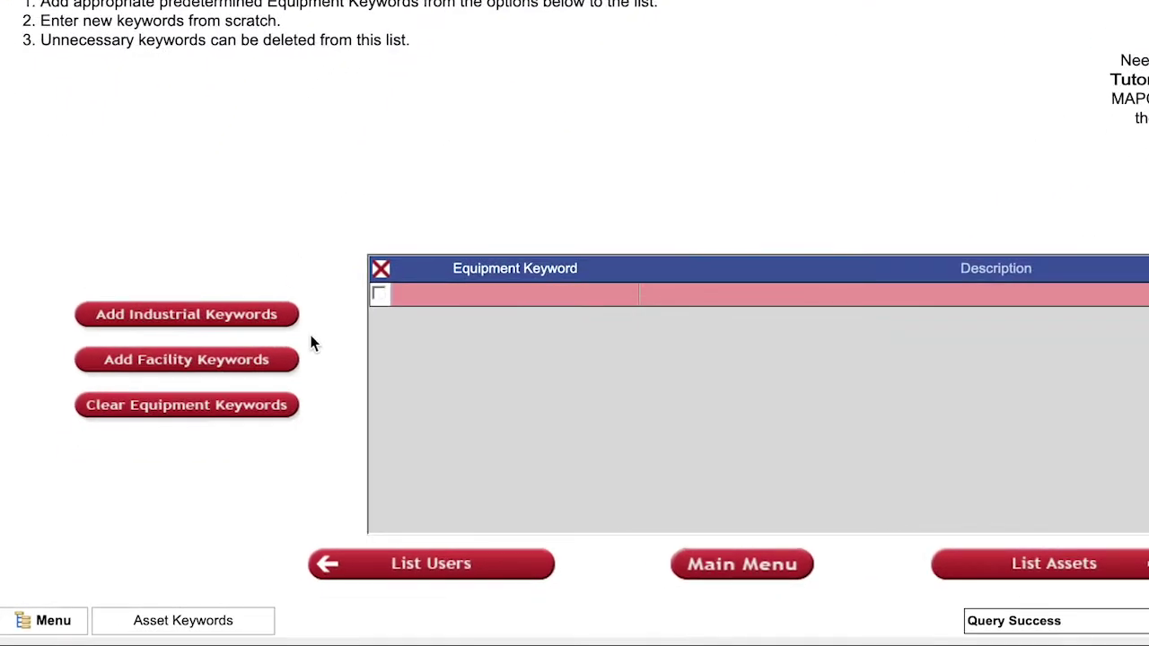
# Add the predefined industrial keywords to the equipment keyword list.
pyautogui.click(297, 314)
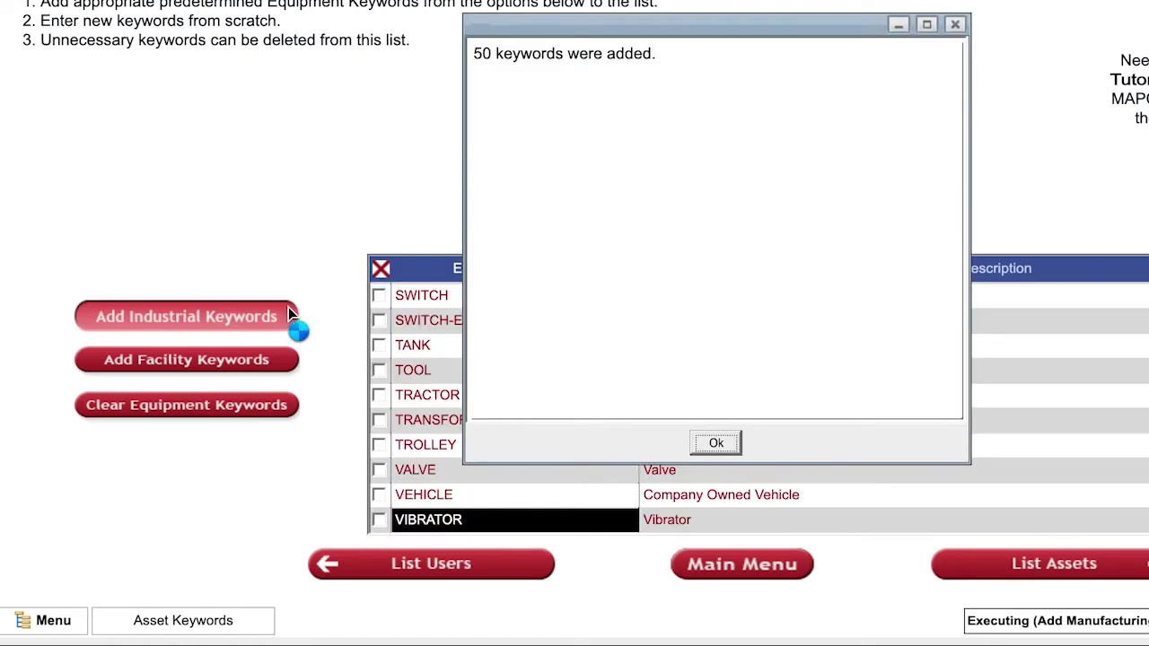
pyautogui.click(711, 443)
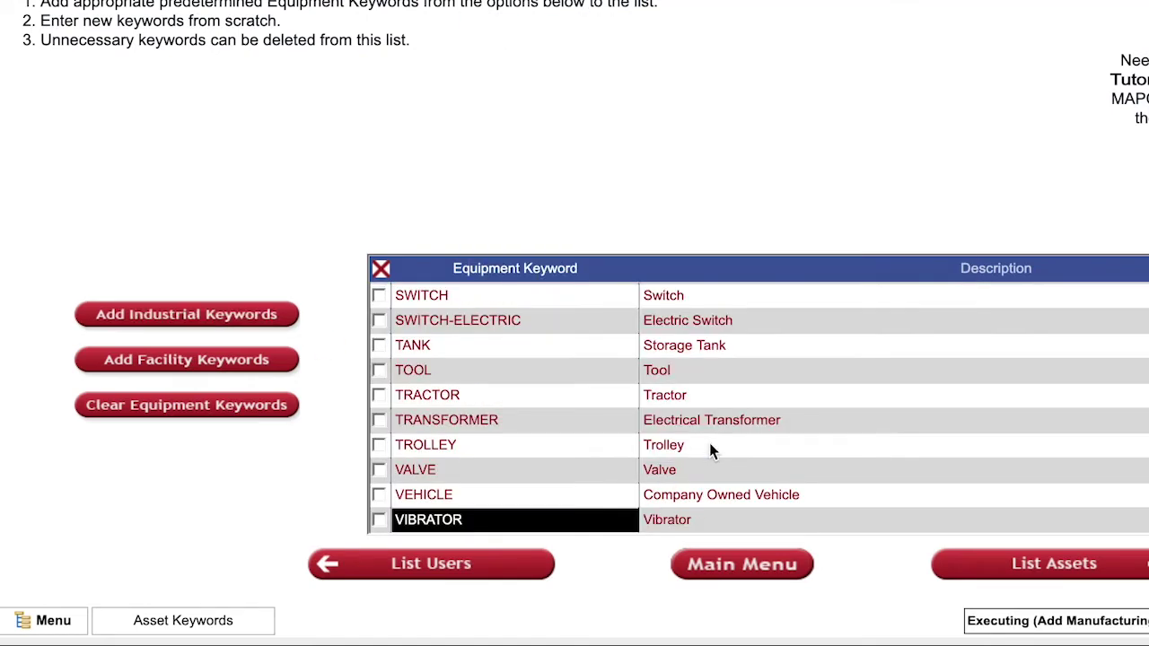
# Add a custom equipment keyword Cooler with the description Cooler at the end of the list.
pyautogui.scroll(-1, 711, 447)
pyautogui.click(529, 523)
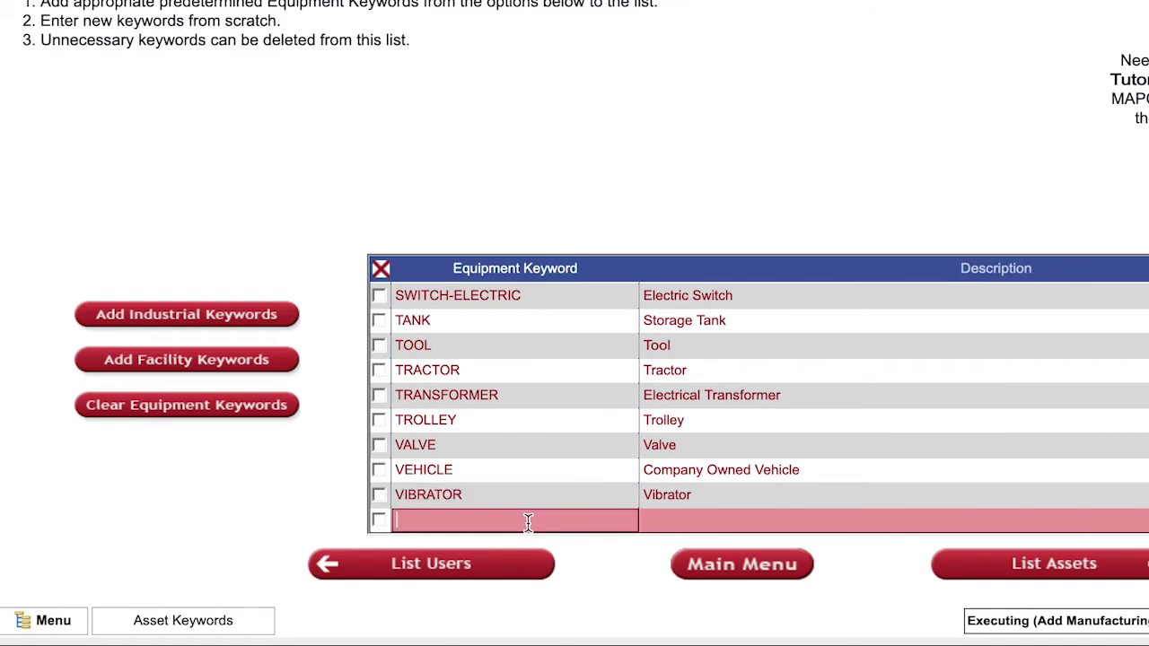
pyautogui.write('Cooler')
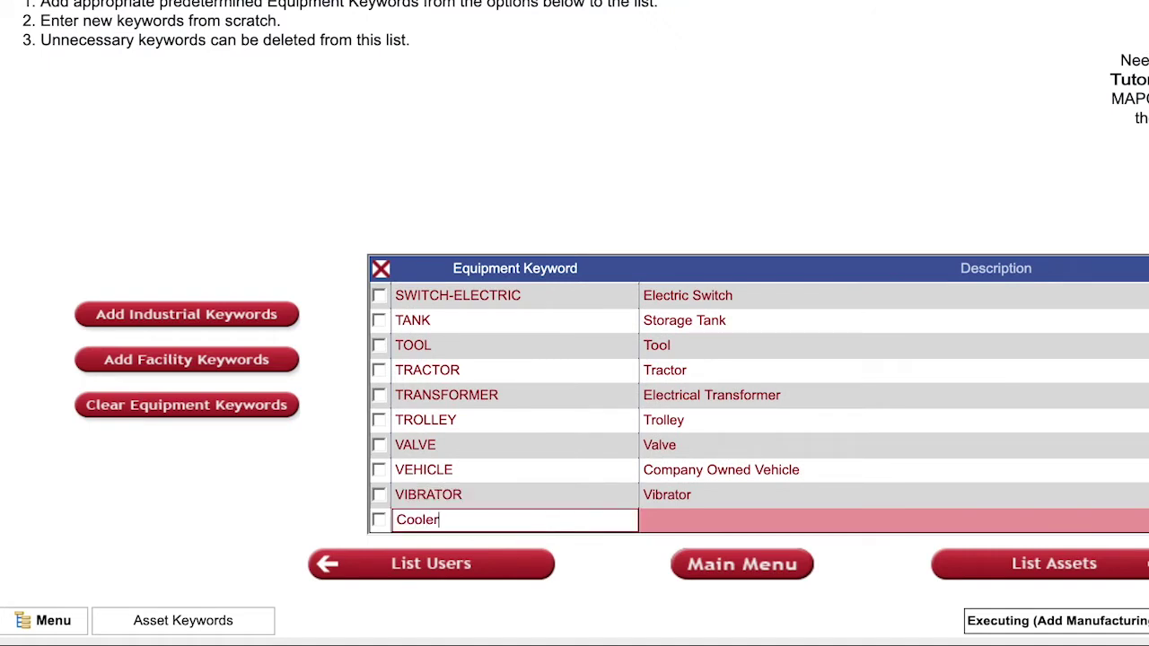
pyautogui.press('Tab')
pyautogui.write('Cooler')
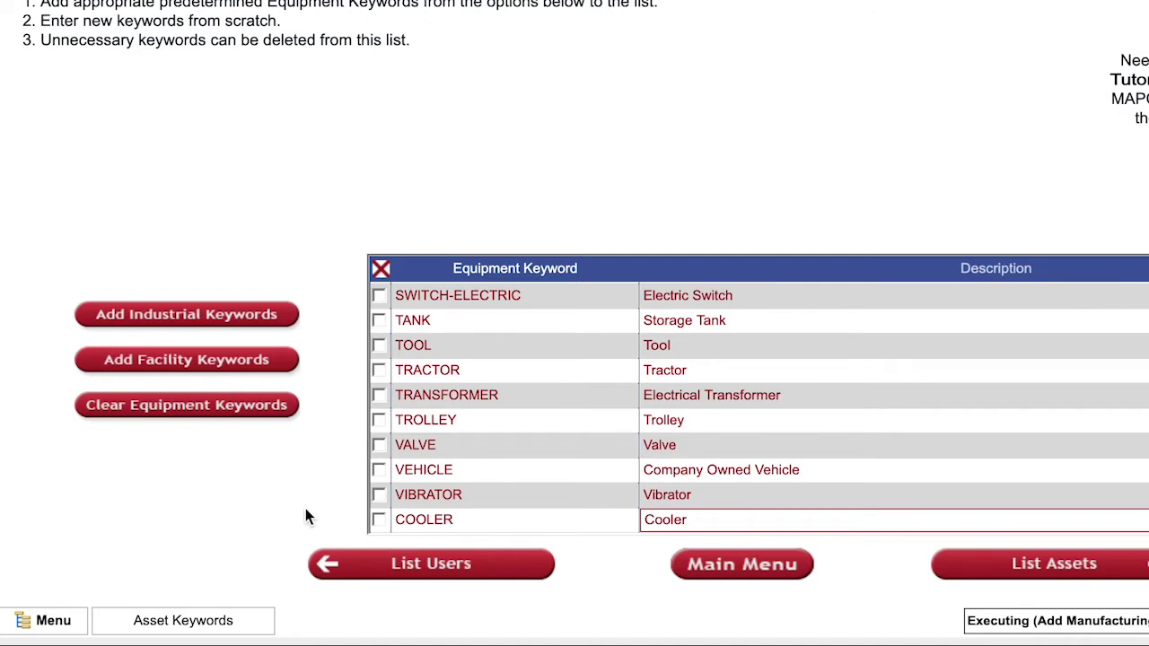
# Delete the COOLER row and clear the equipment keyword list.
pyautogui.click(474, 498)
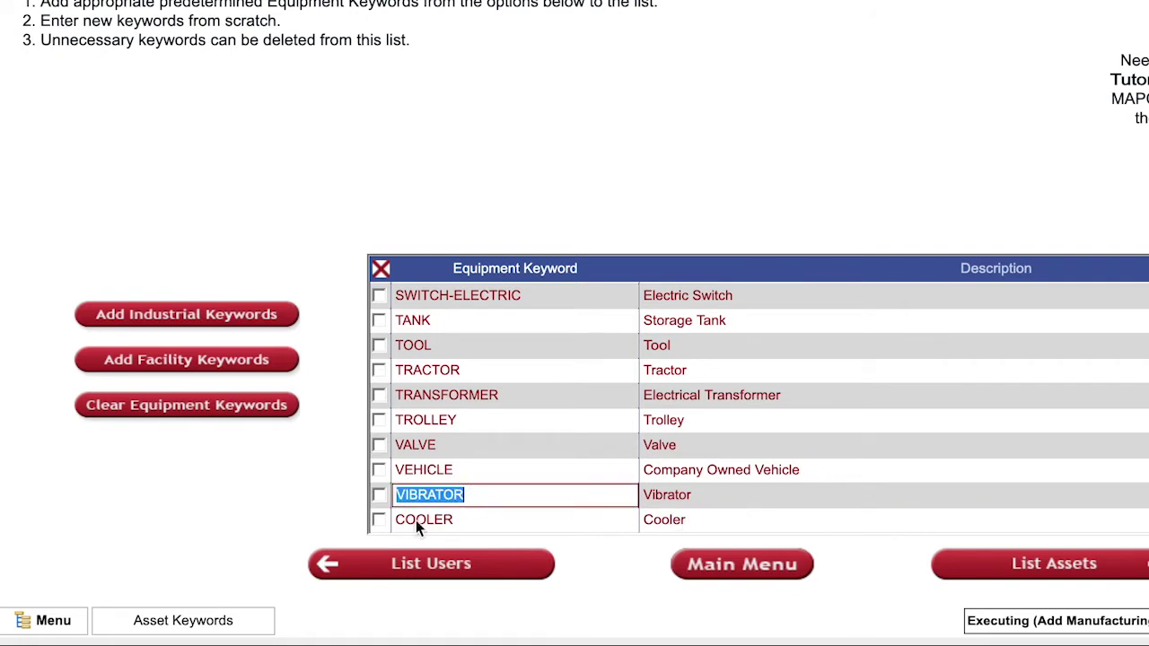
pyautogui.click(377, 520)
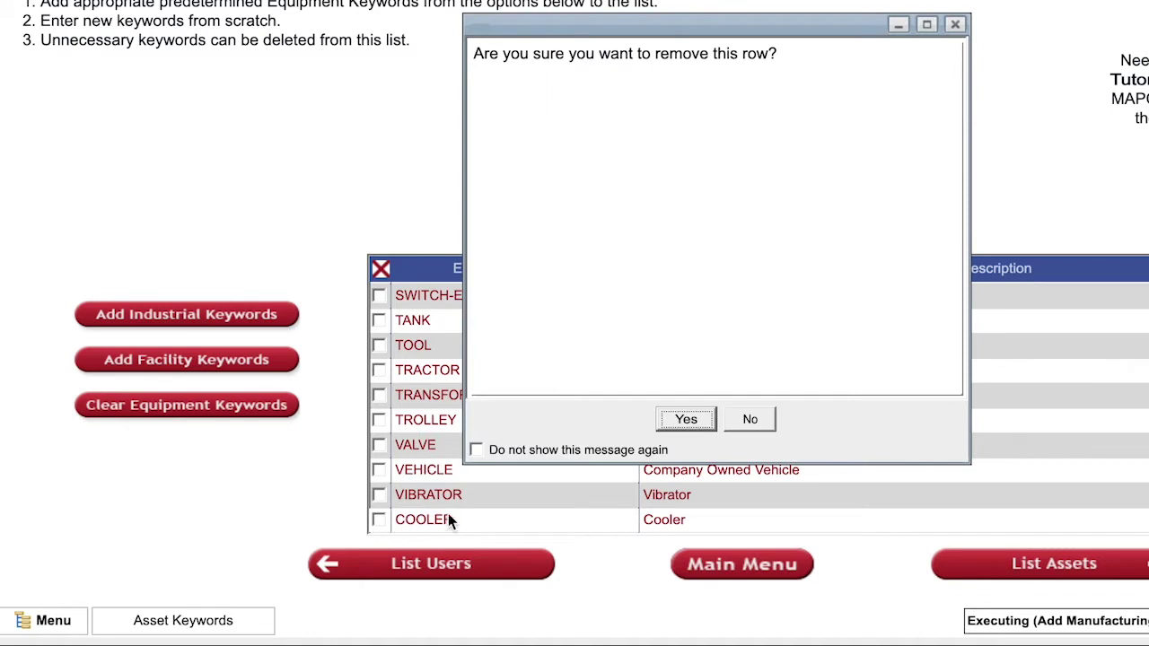
pyautogui.click(684, 418)
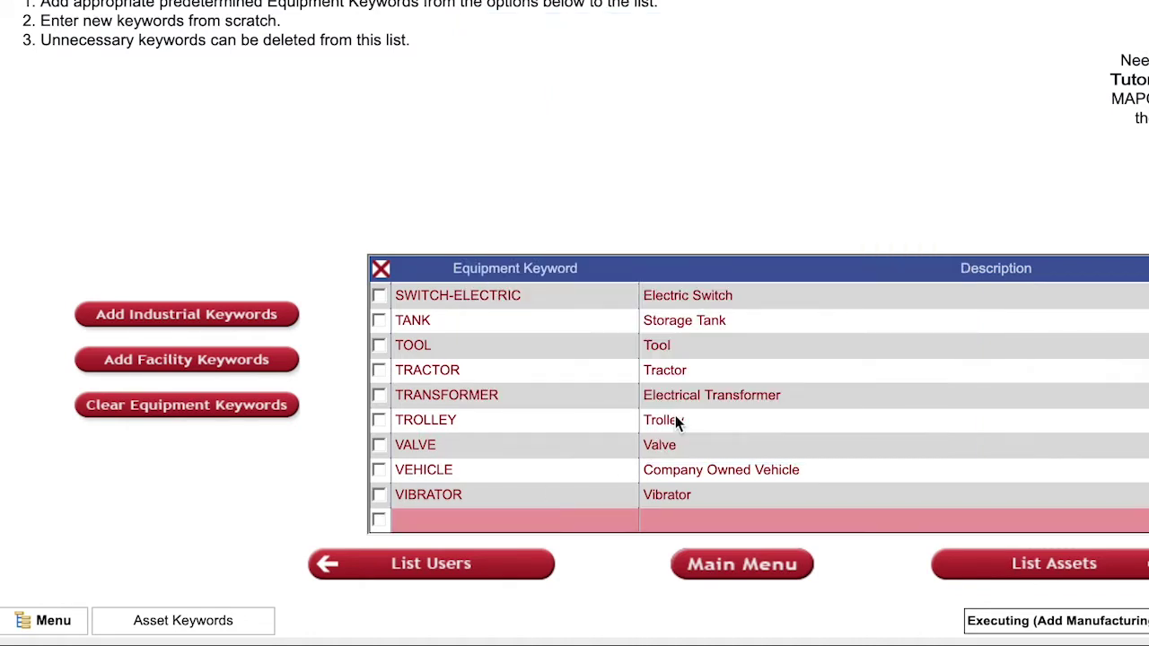
pyautogui.click(280, 409)
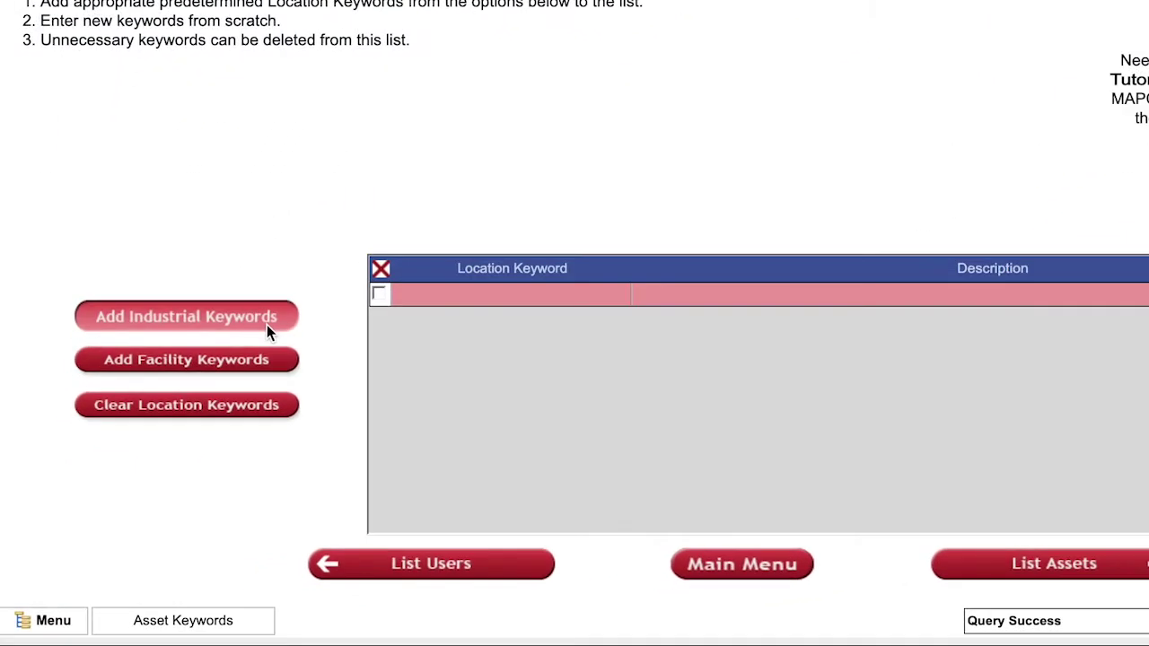
# Add the predefined industrial keywords to the location keyword list.
pyautogui.click(267, 327)
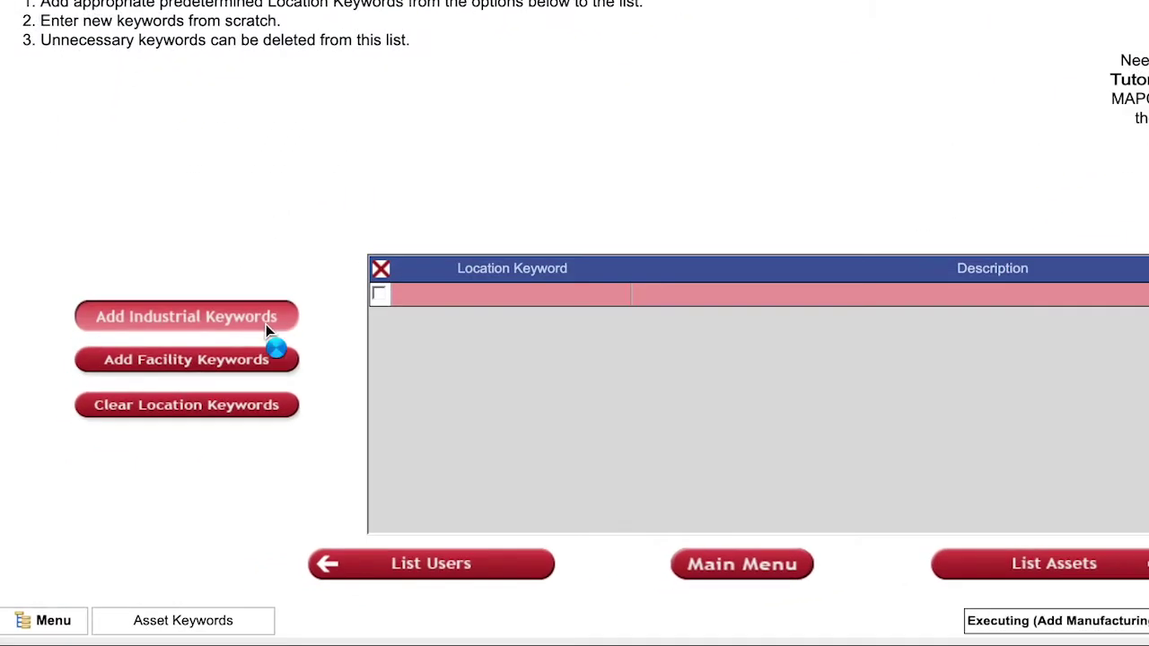
pyautogui.click(715, 444)
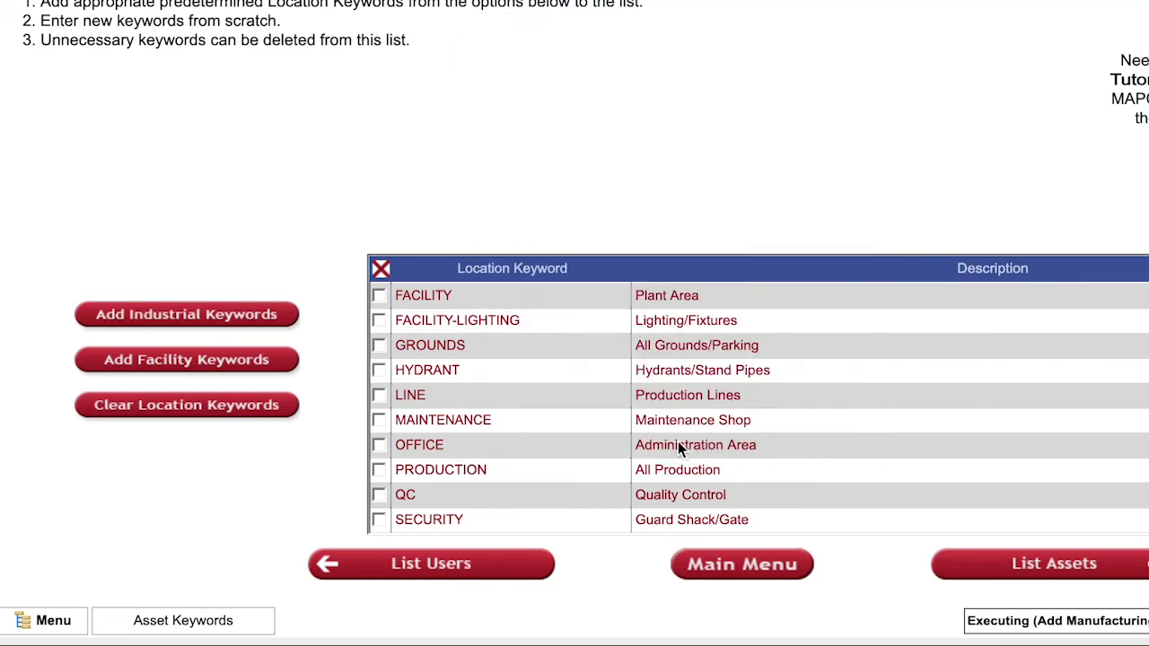
# Add a custom location keyword House with the description house at the end of the list.
pyautogui.scroll(-1, 678, 442)
pyautogui.click(535, 526)
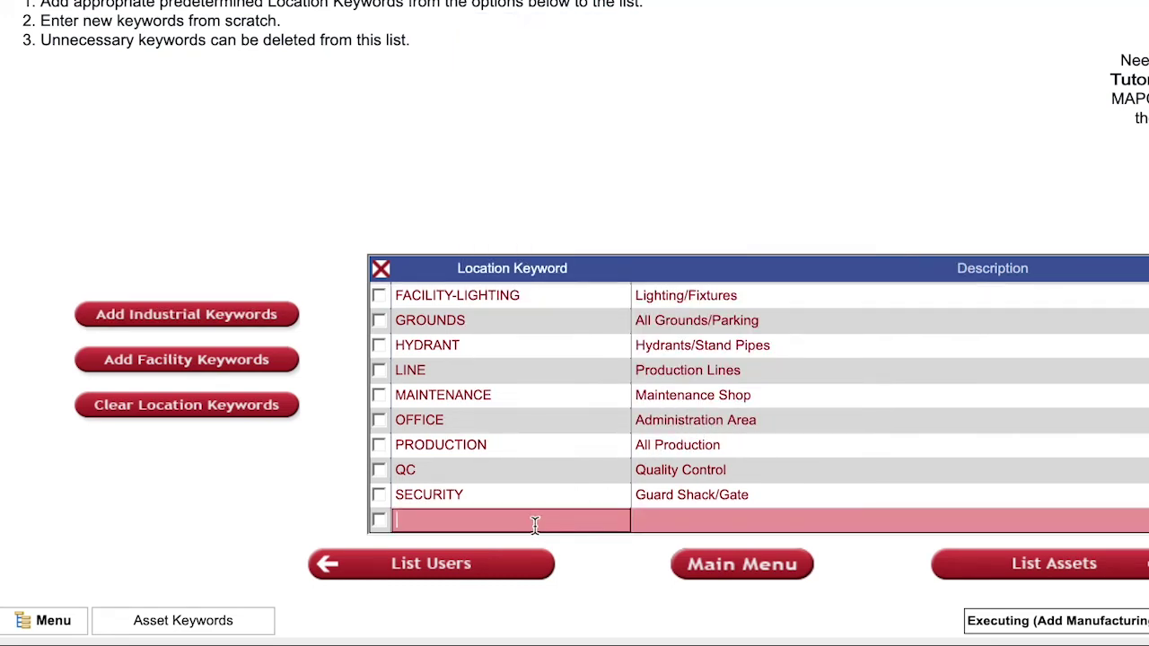
pyautogui.write('House')
pyautogui.press('Tab')
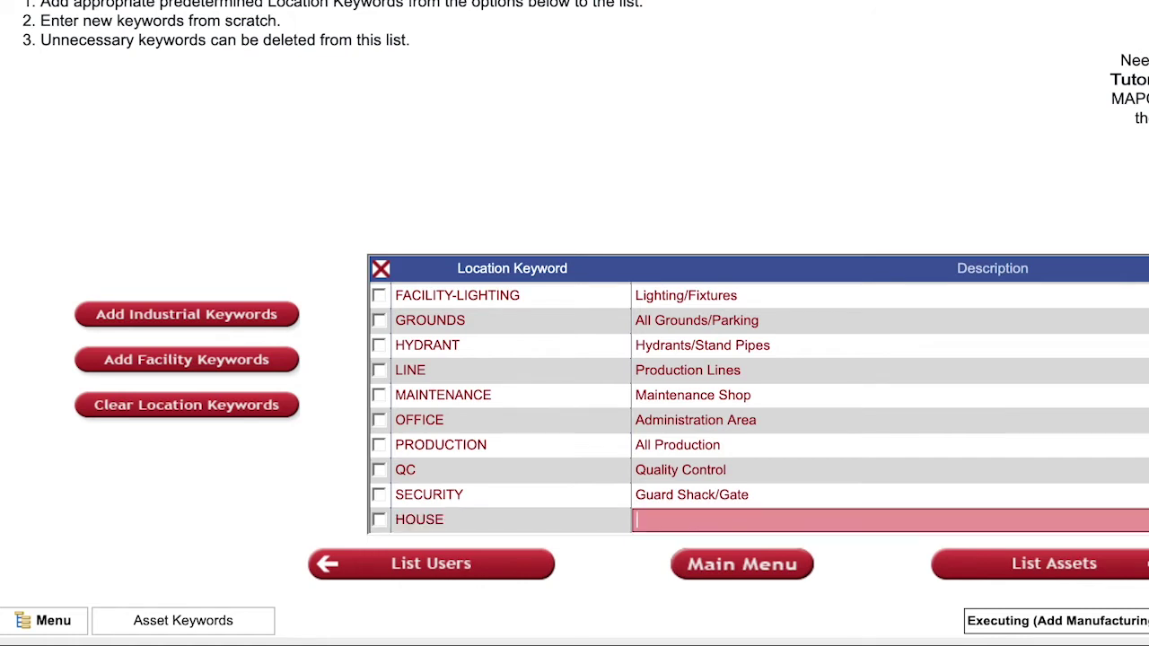
pyautogui.write('house')
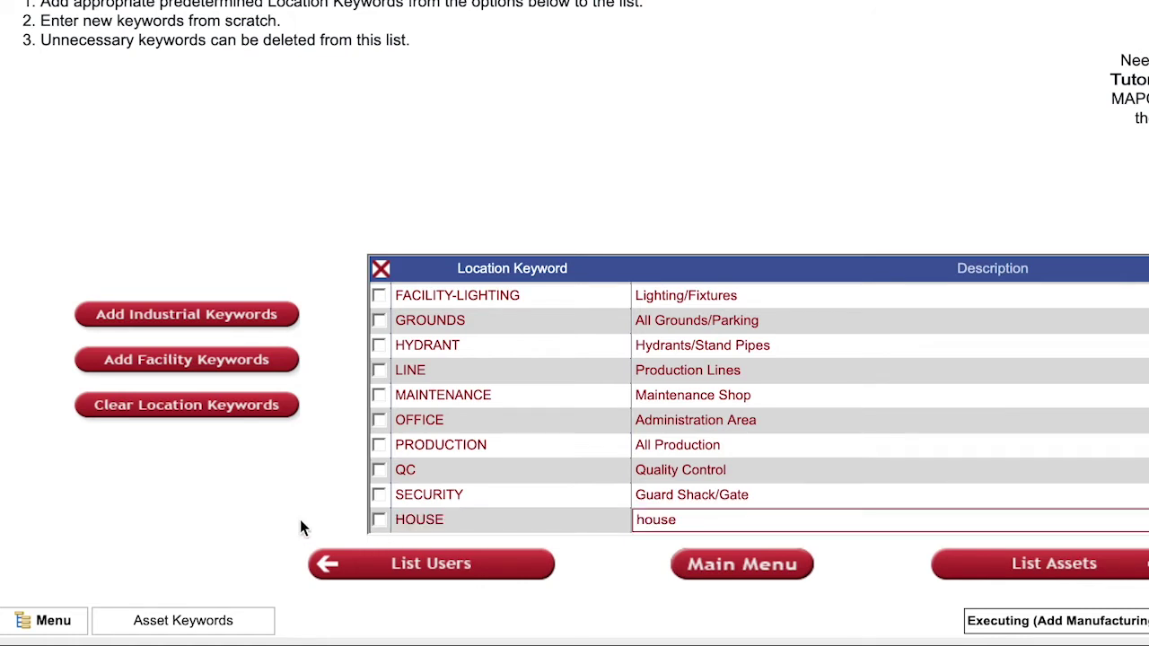
# Delete the HOUSE row from the location keywords.
pyautogui.click(454, 494)
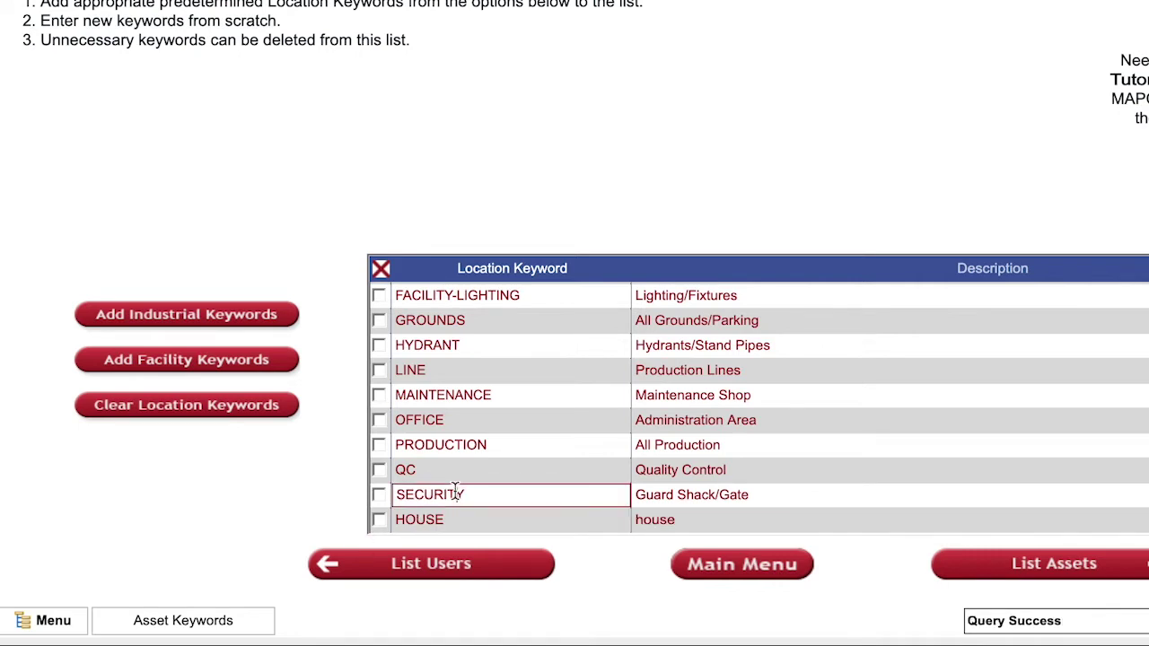
pyautogui.click(380, 521)
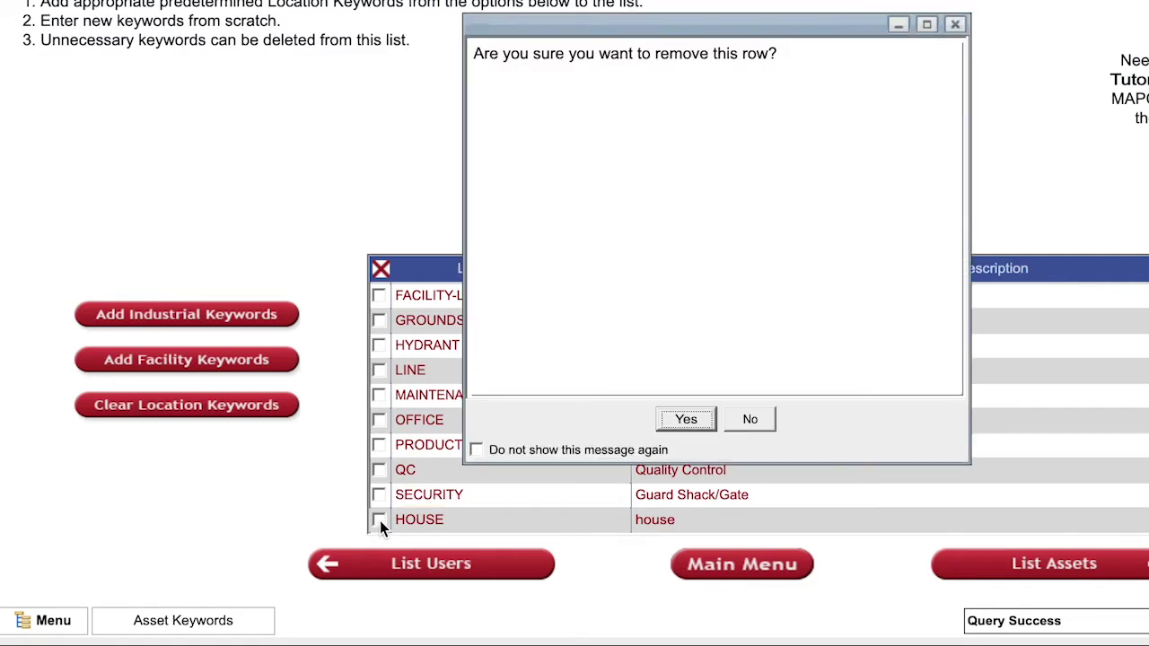
pyautogui.click(679, 434)
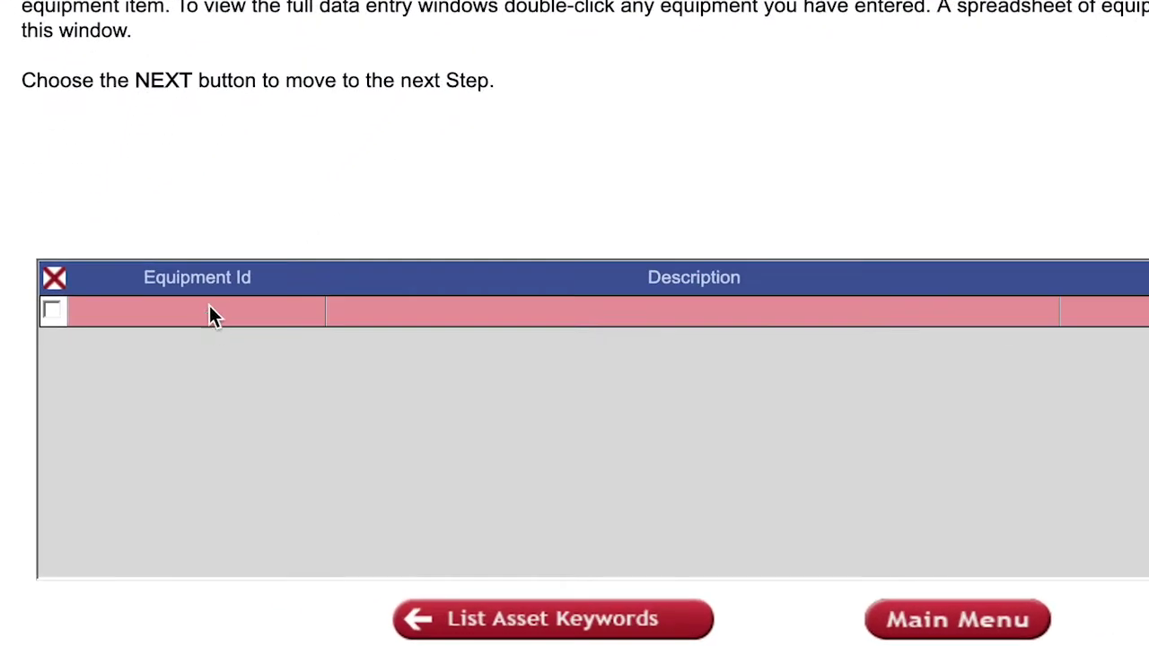
# Enter equipment ID TC-2002-101 with the description Flatbed Truck-2002 in the first row of the equipment list.
pyautogui.click(136, 400)
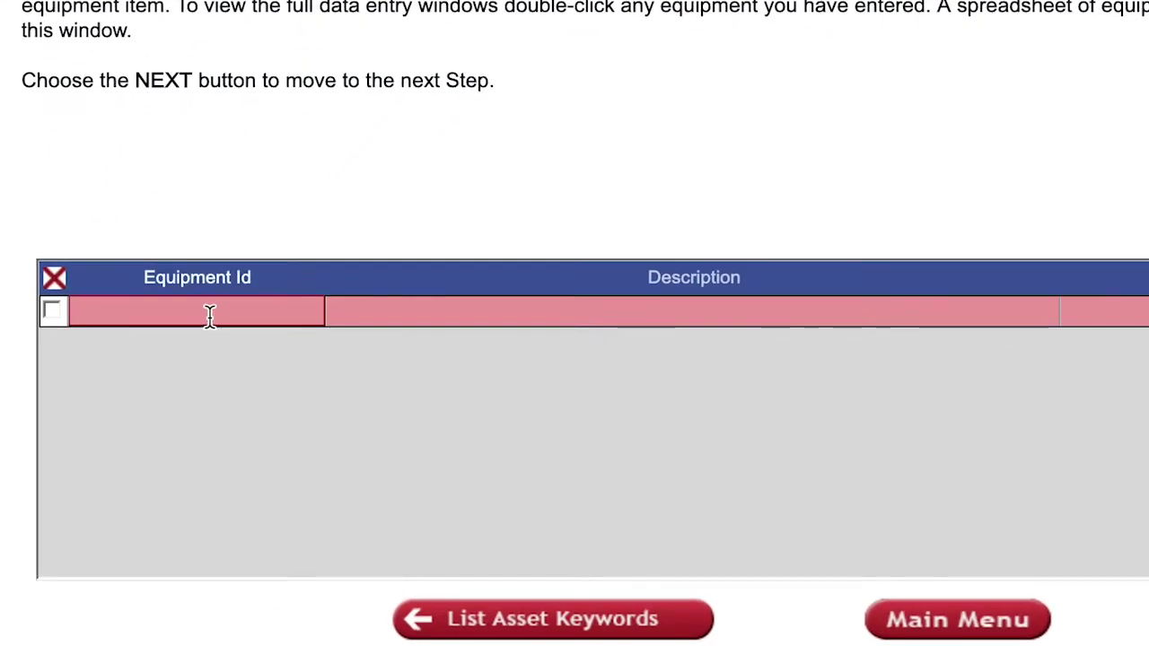
pyautogui.write('TC-')
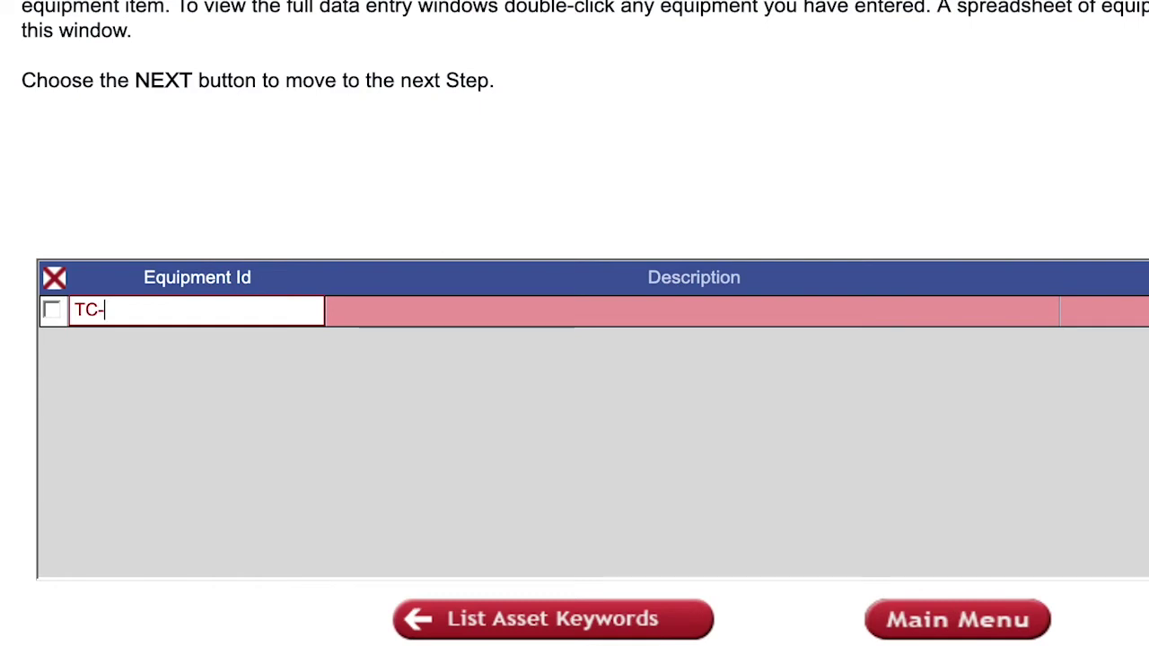
pyautogui.write('2002-101')
pyautogui.press('Tab')
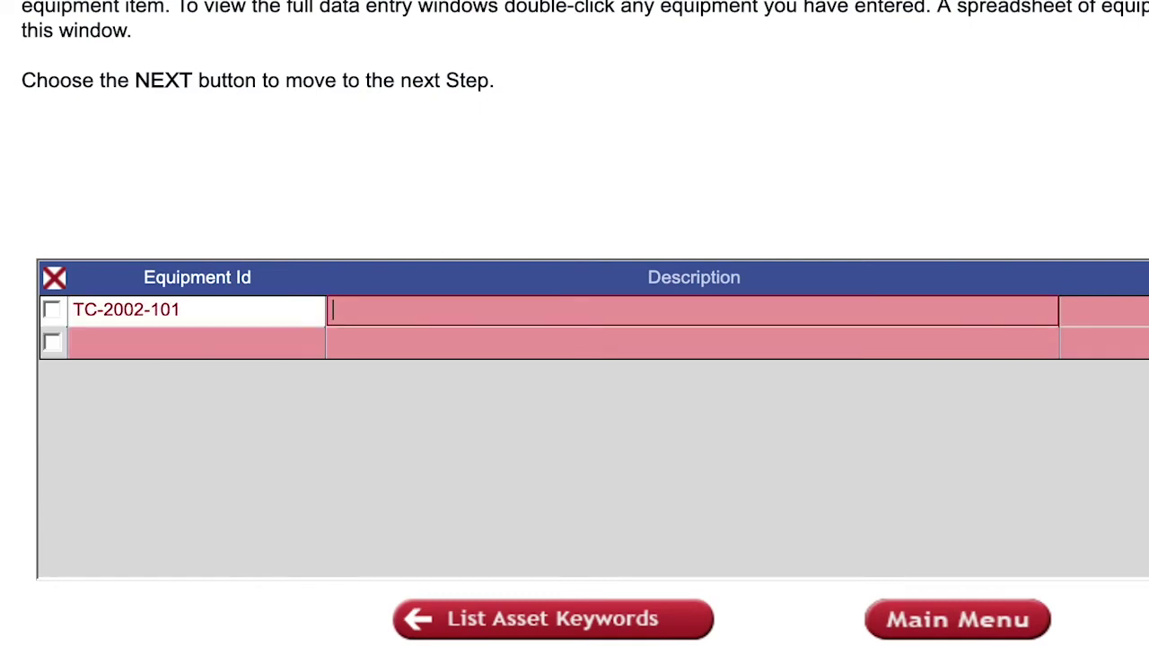
pyautogui.write('F')
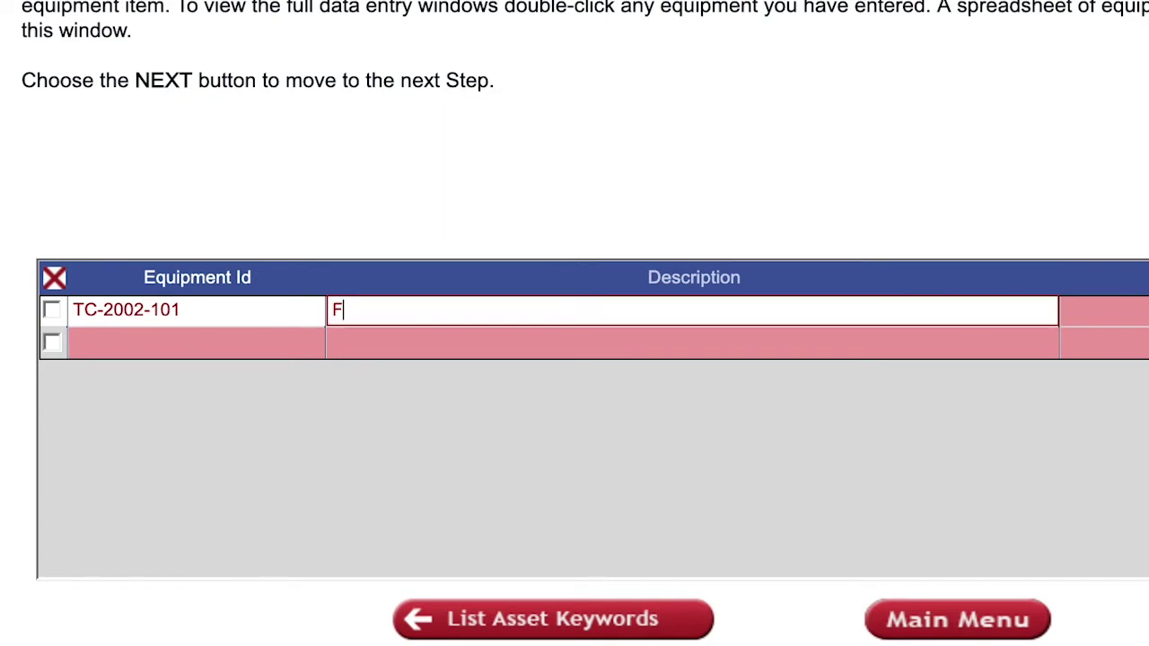
pyautogui.write('latbed Truck-2002')
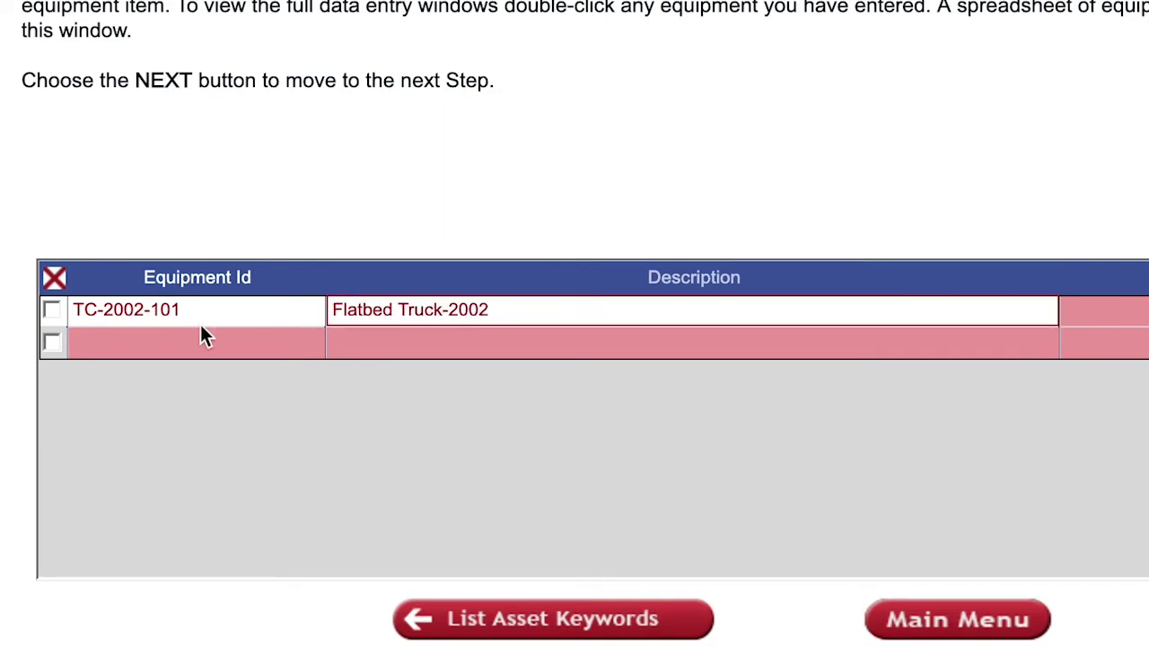
# Assign the keyword VEHICLE to equipment TC-2002-101 and open its Site value for editing.
pyautogui.press('Tab')
pyautogui.click(834, 309)
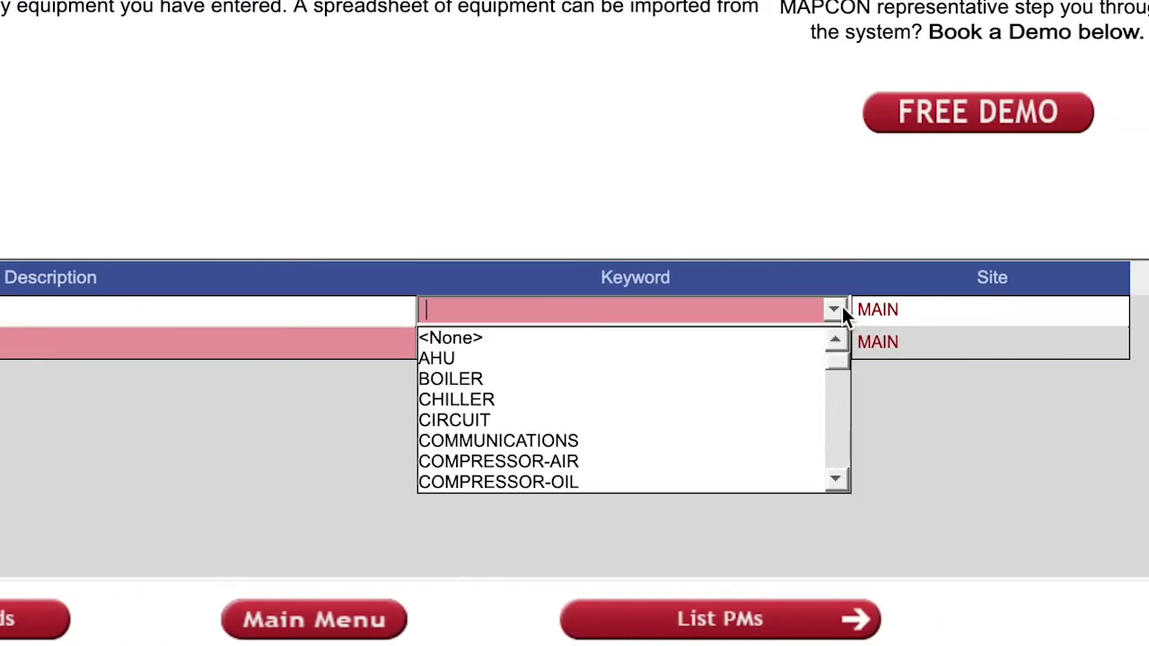
pyautogui.scroll(-15, 672, 417)
pyautogui.scroll(-3, 669, 414)
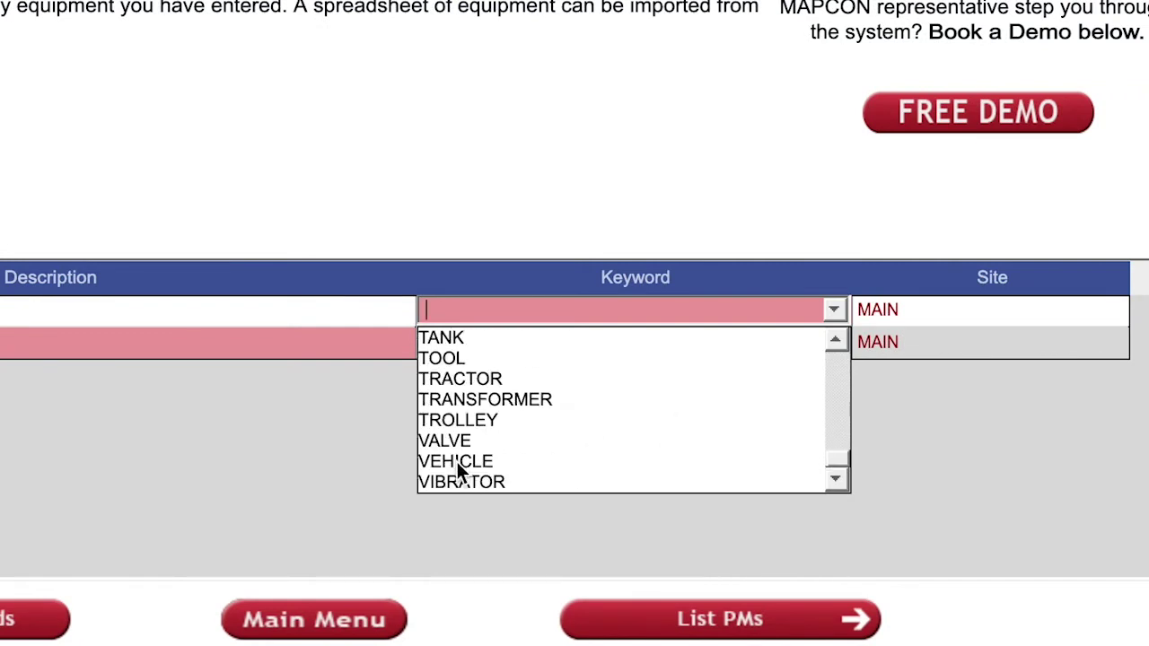
pyautogui.click(457, 461)
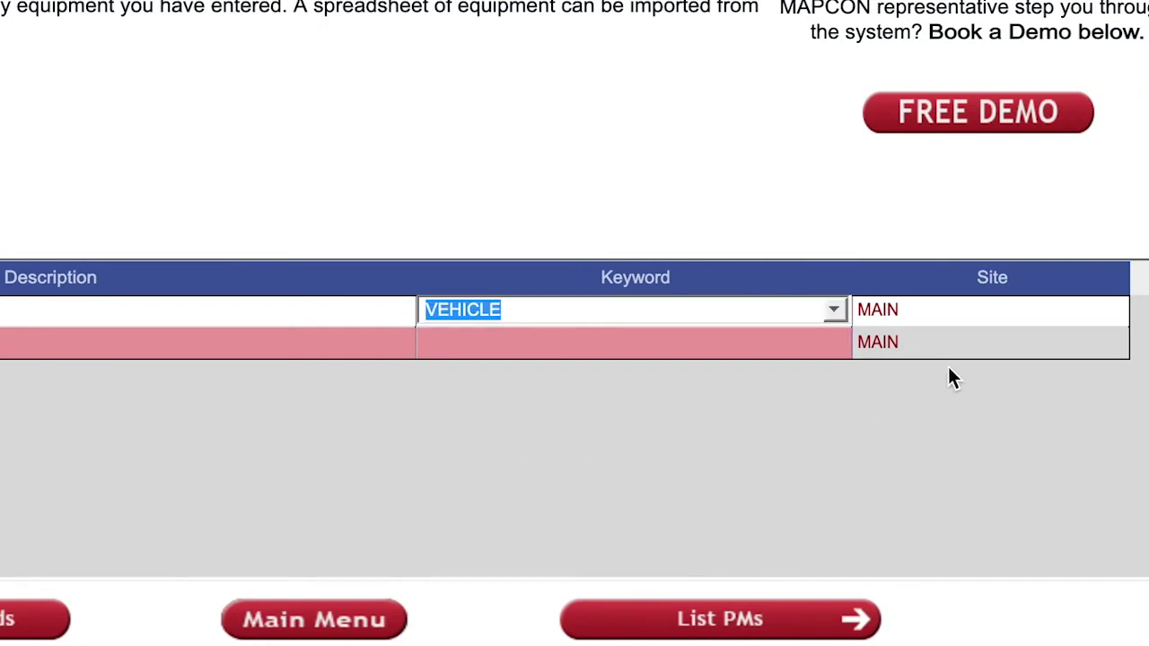
pyautogui.click(971, 305)
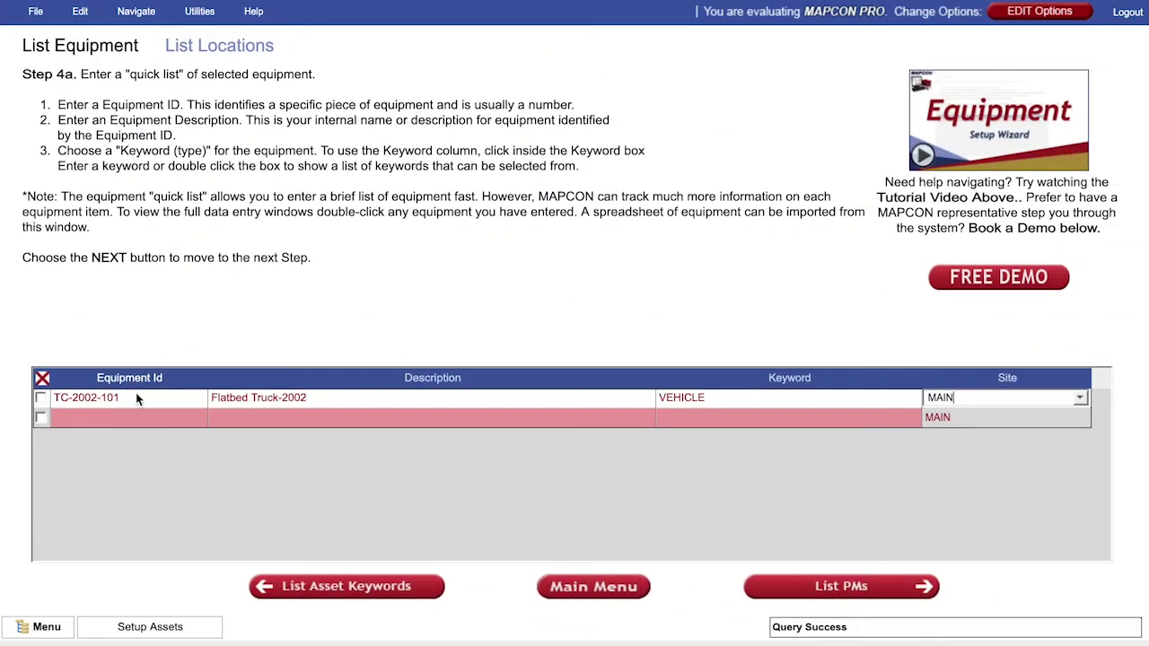
# View the full equipment entry window from the TC-2002-101 row and close it without saving.
pyautogui.doubleClick(147, 394)
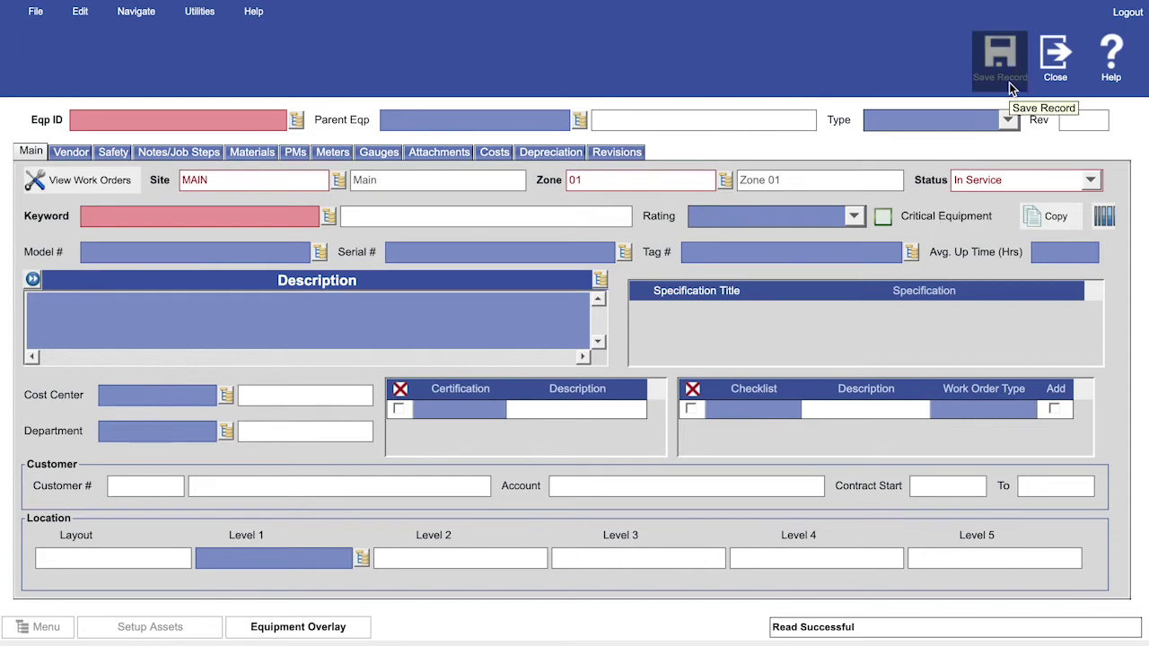
pyautogui.click(1057, 60)
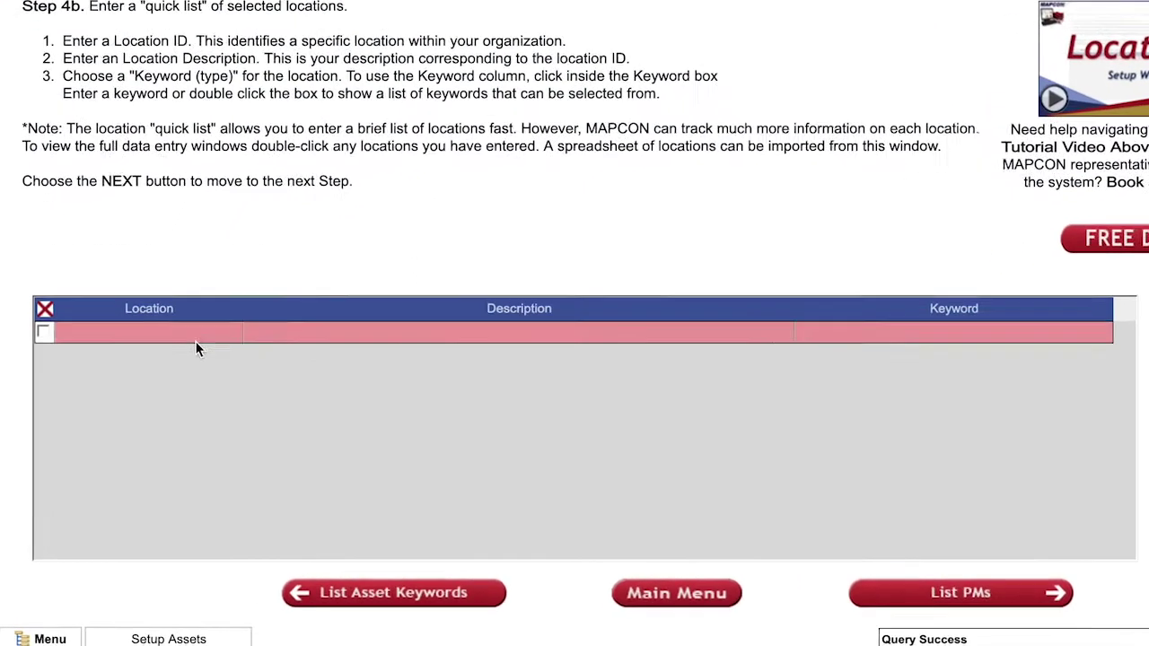
# Add the location Building A with the description Workshop and the keyword Building to the location list.
pyautogui.click(242, 252)
pyautogui.write('Buildin')
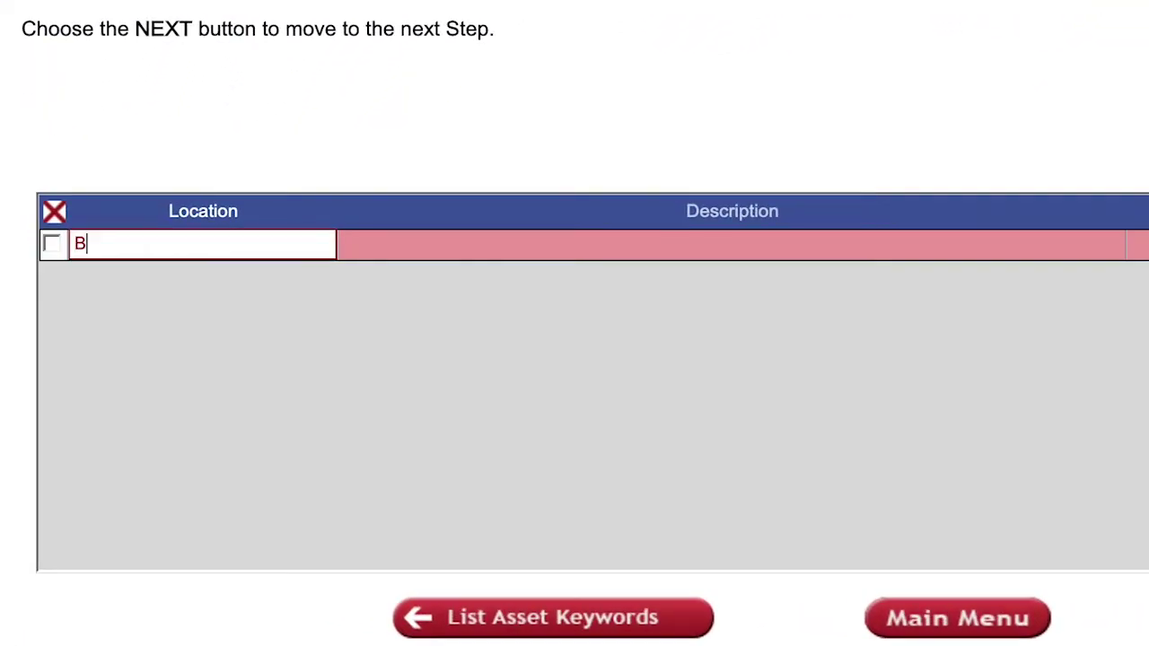
pyautogui.write('g A')
pyautogui.press('Tab')
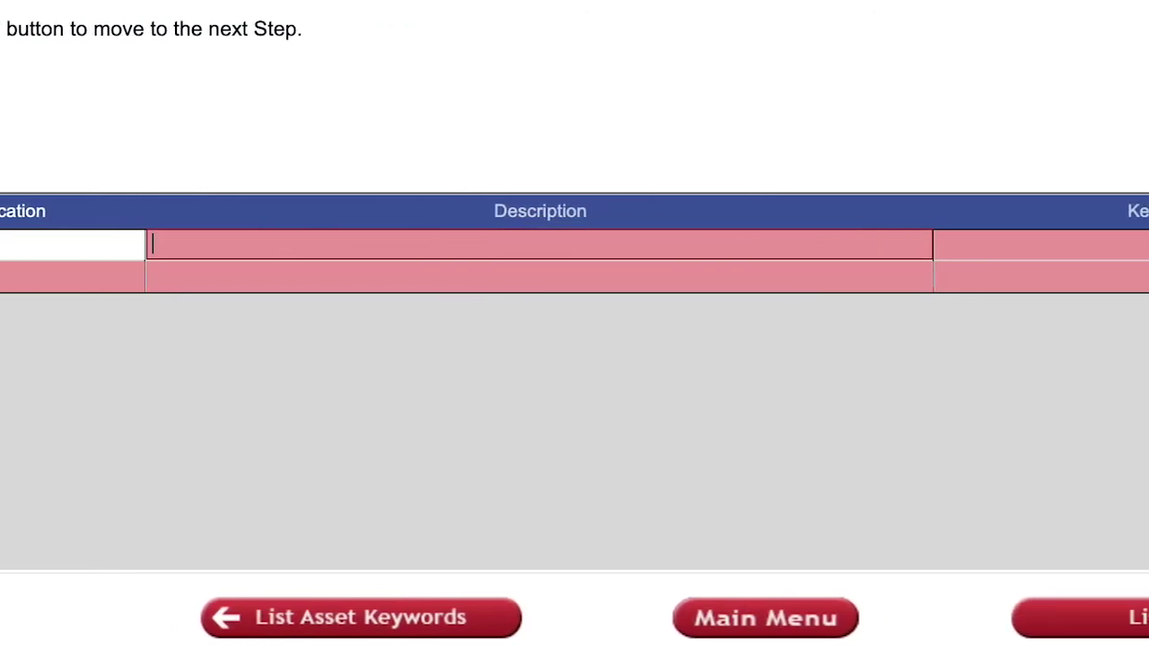
pyautogui.write('Workshop')
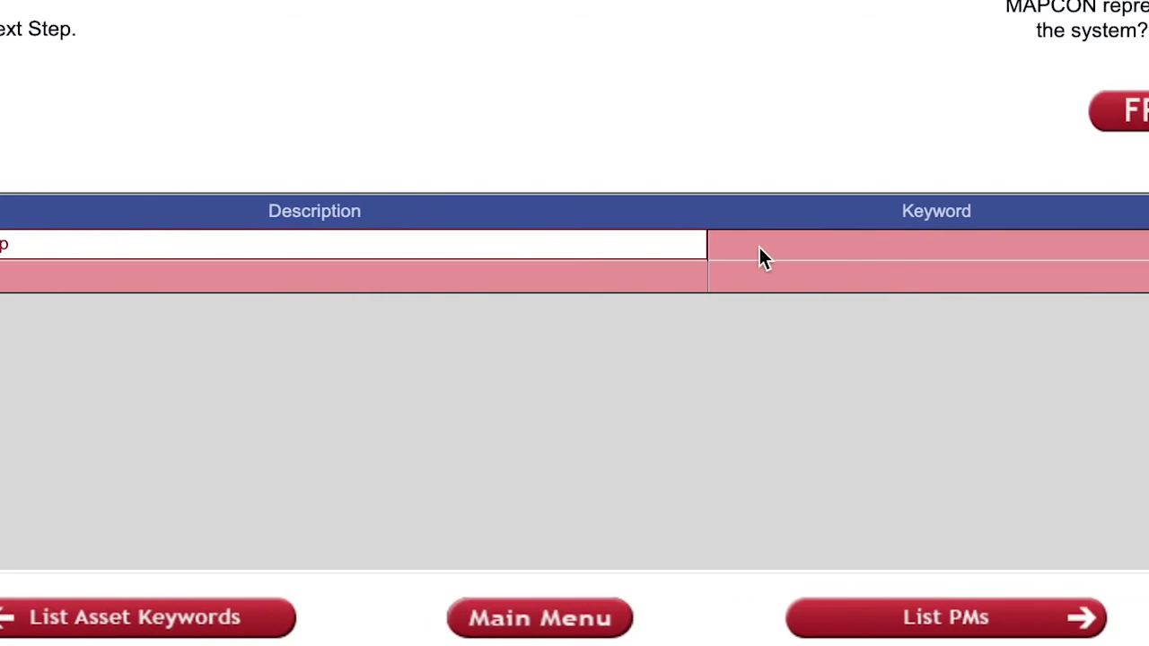
pyautogui.click(987, 248)
pyautogui.click(1027, 243)
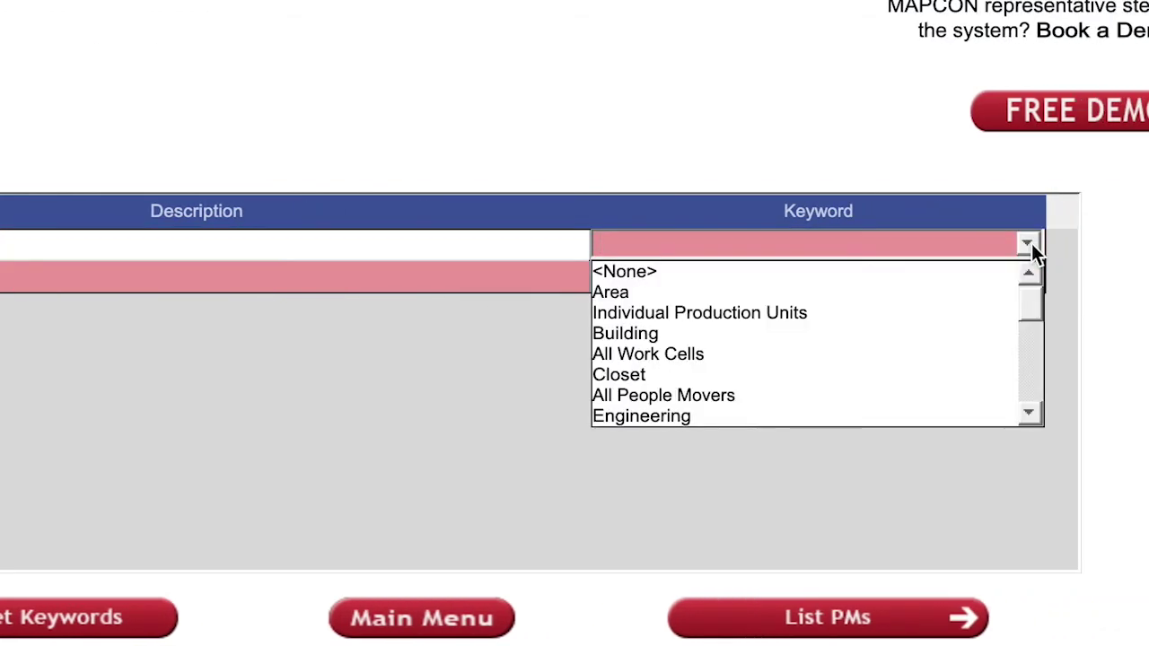
pyautogui.click(640, 336)
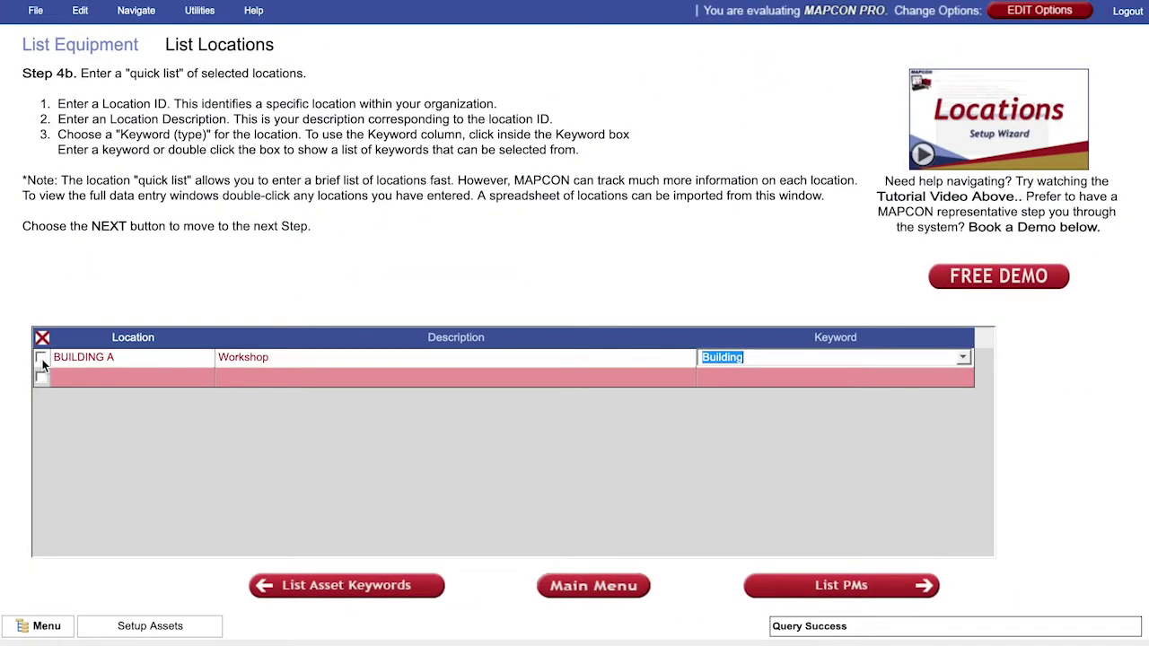
# View the full location entry window from the BUILDING A row and close it without saving.
pyautogui.doubleClick(105, 358)
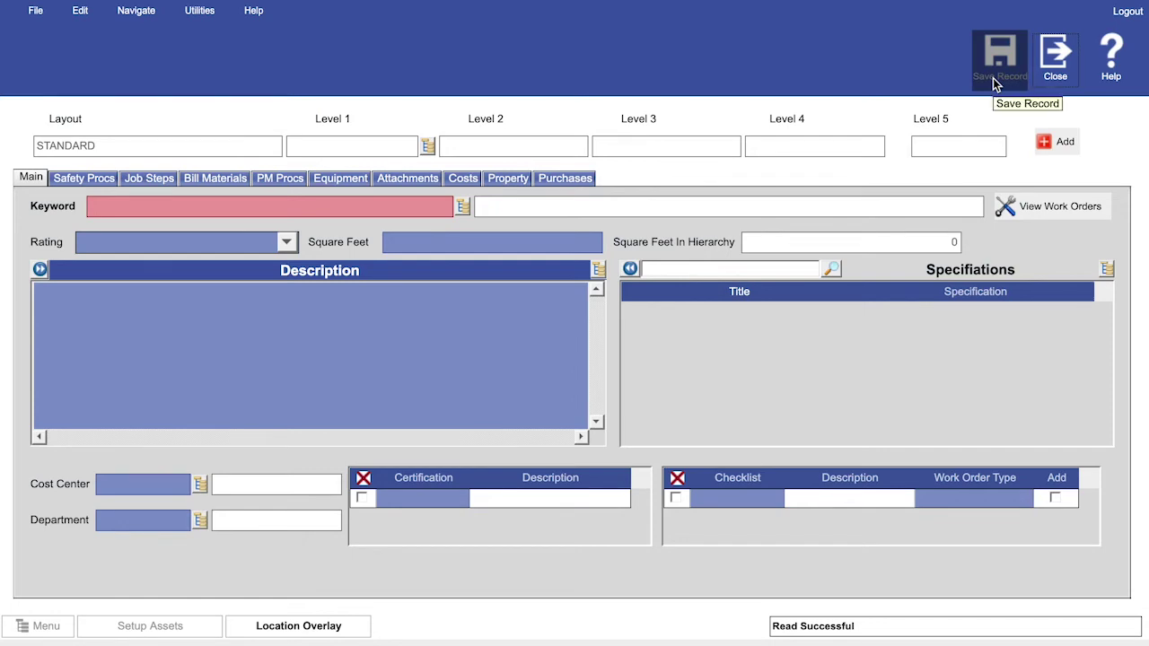
pyautogui.click(1059, 79)
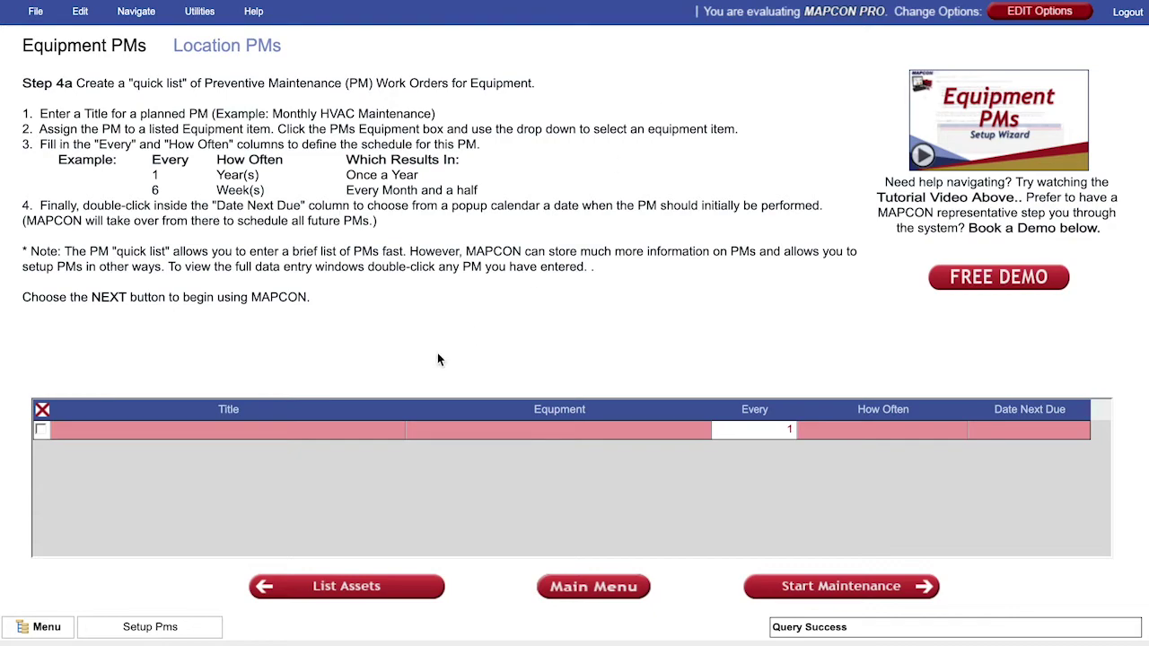
# Enter an equipment PM titled Oil Change and assign it to TC-2002-101 (Flatbed Truck-2002).
pyautogui.click(294, 435)
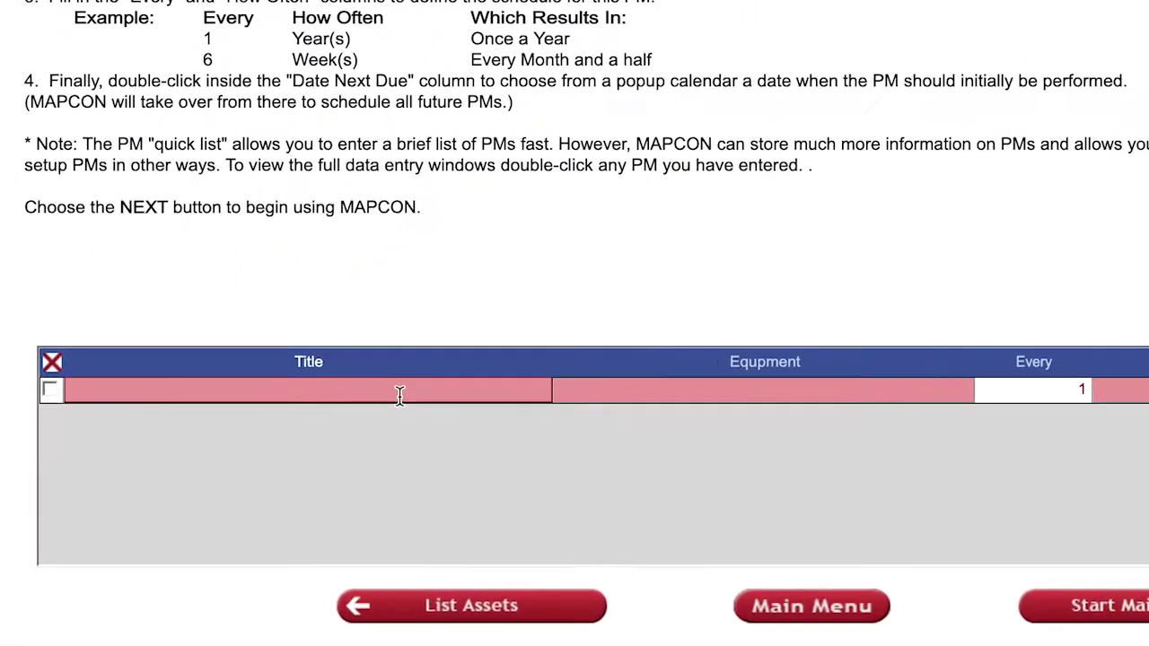
pyautogui.write('Oil')
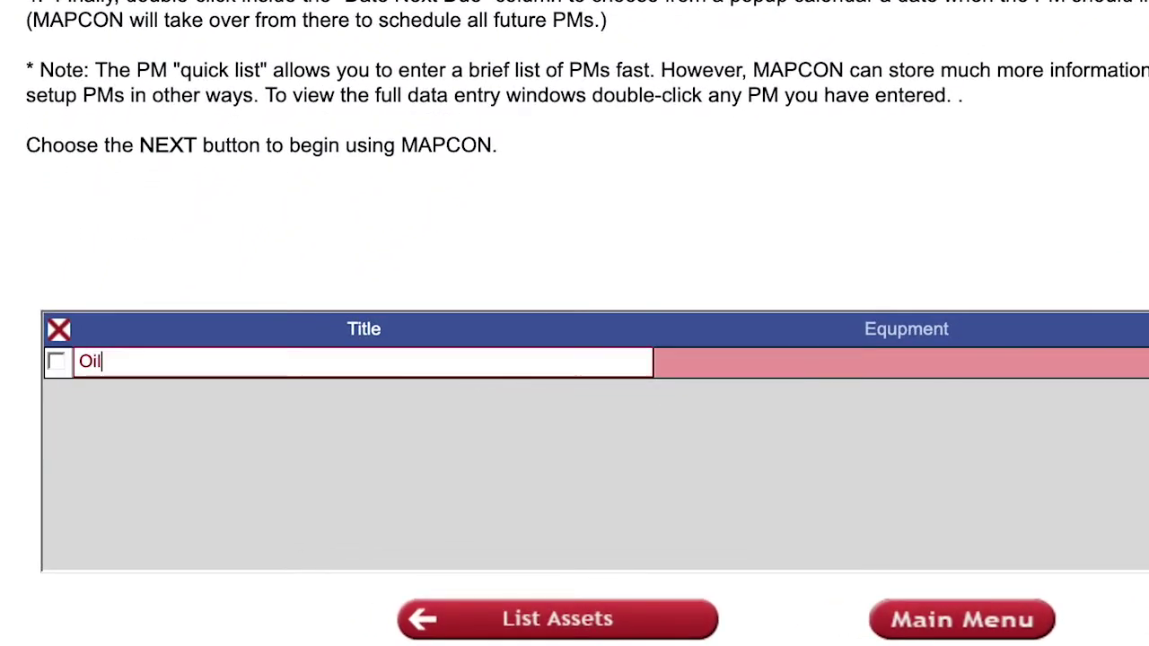
pyautogui.write(' Change')
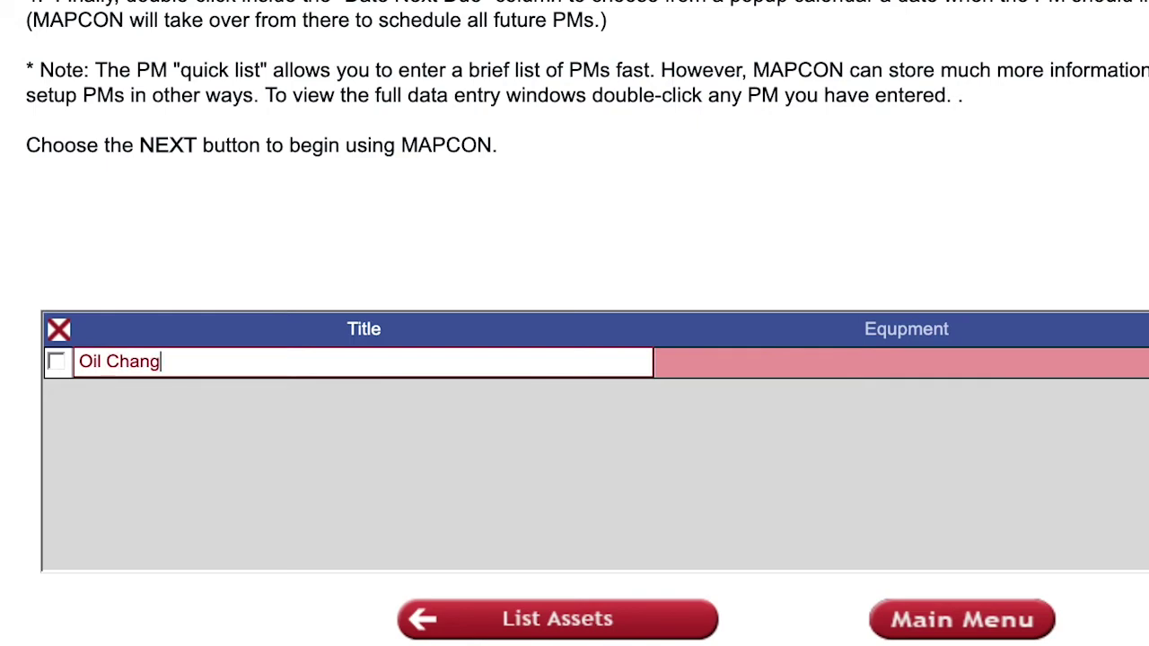
pyautogui.click(825, 362)
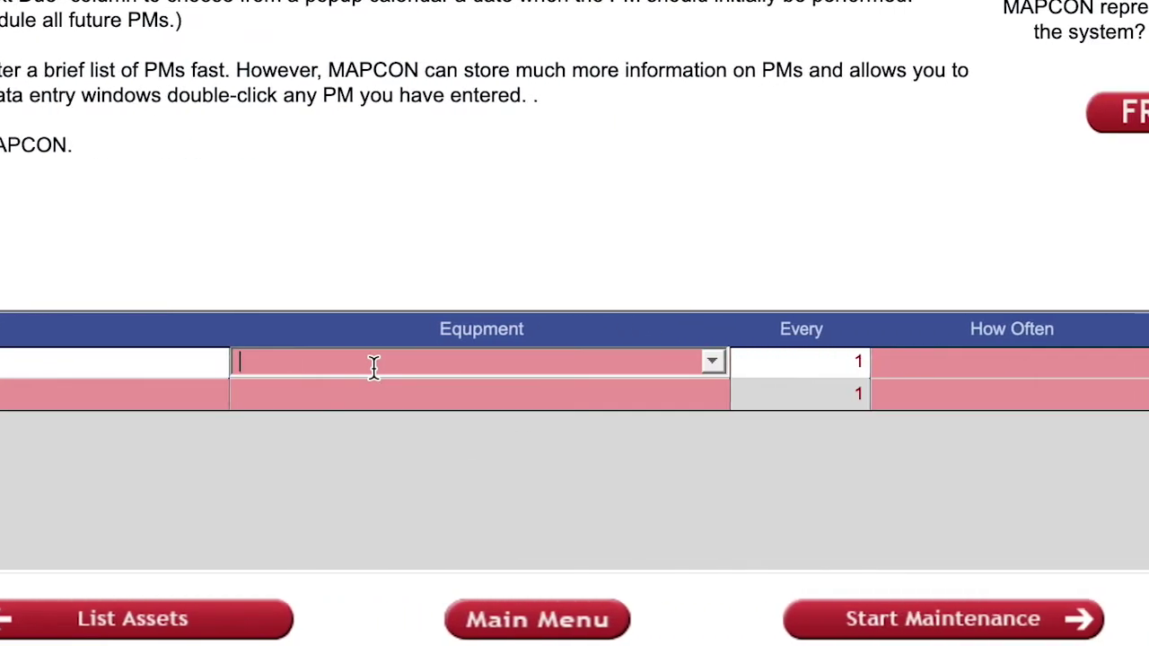
pyautogui.click(676, 361)
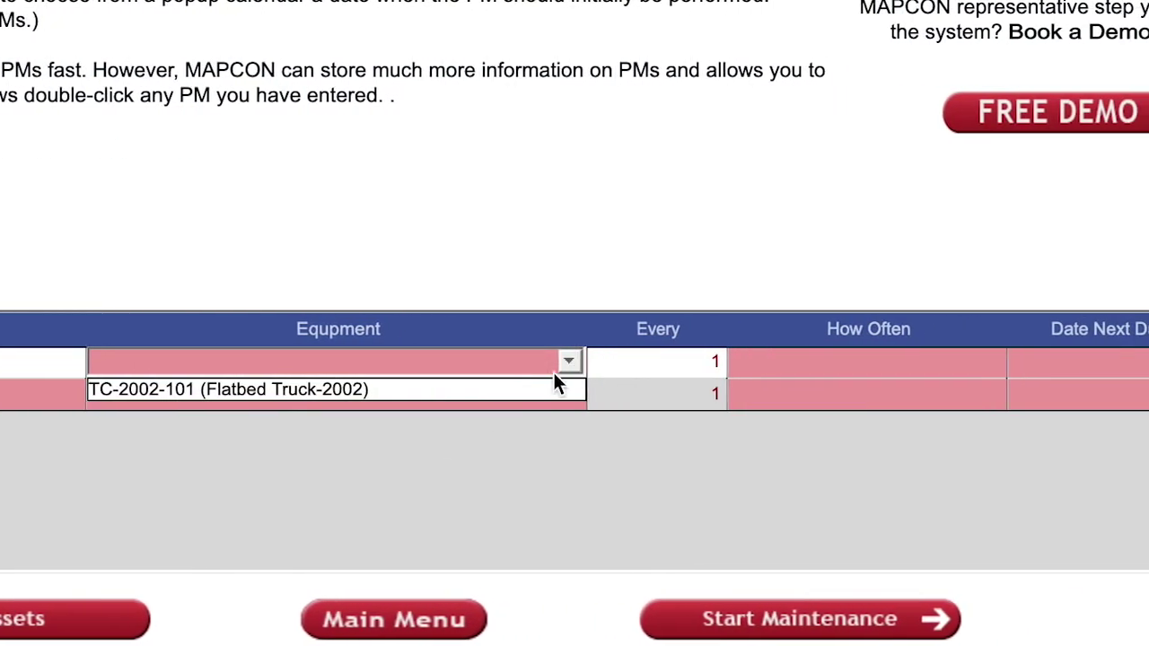
pyautogui.click(511, 395)
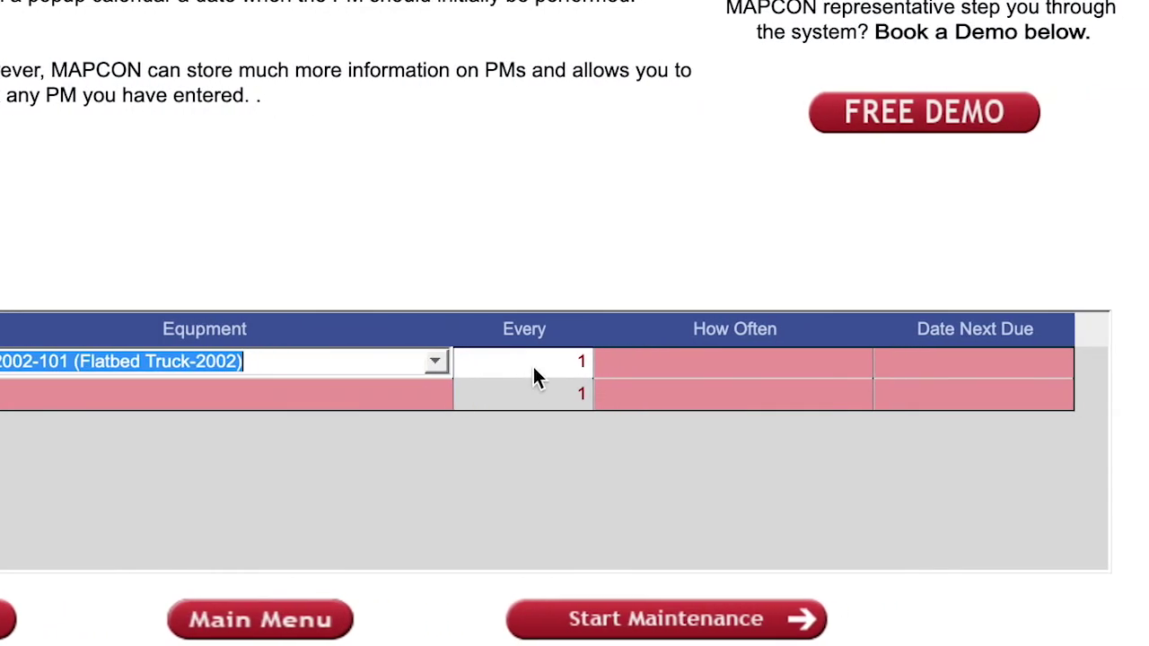
# Set the Oil Change PM's How Often value to Month(s) and its next due date to April 30, 2020.
pyautogui.click(723, 361)
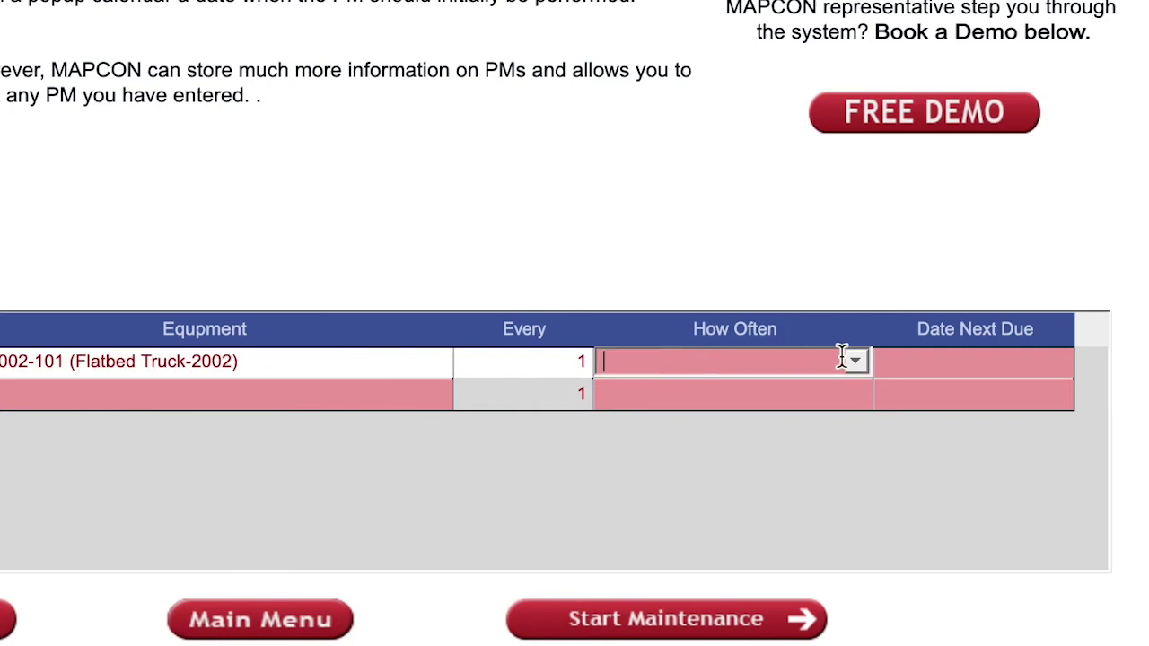
pyautogui.click(856, 362)
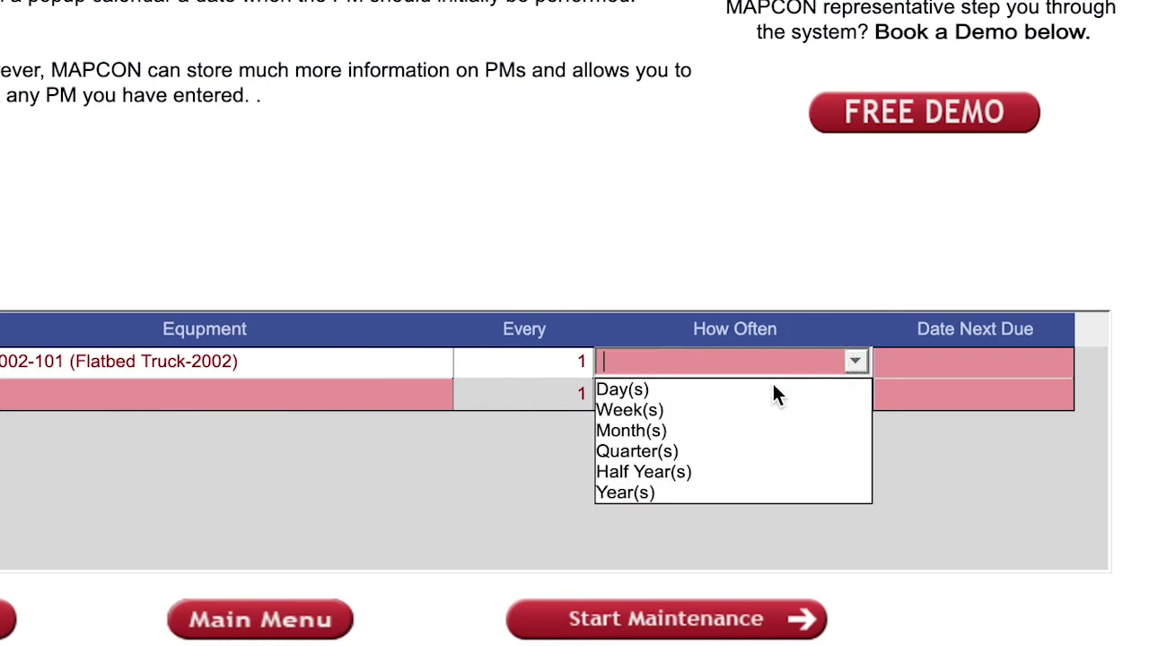
pyautogui.click(656, 431)
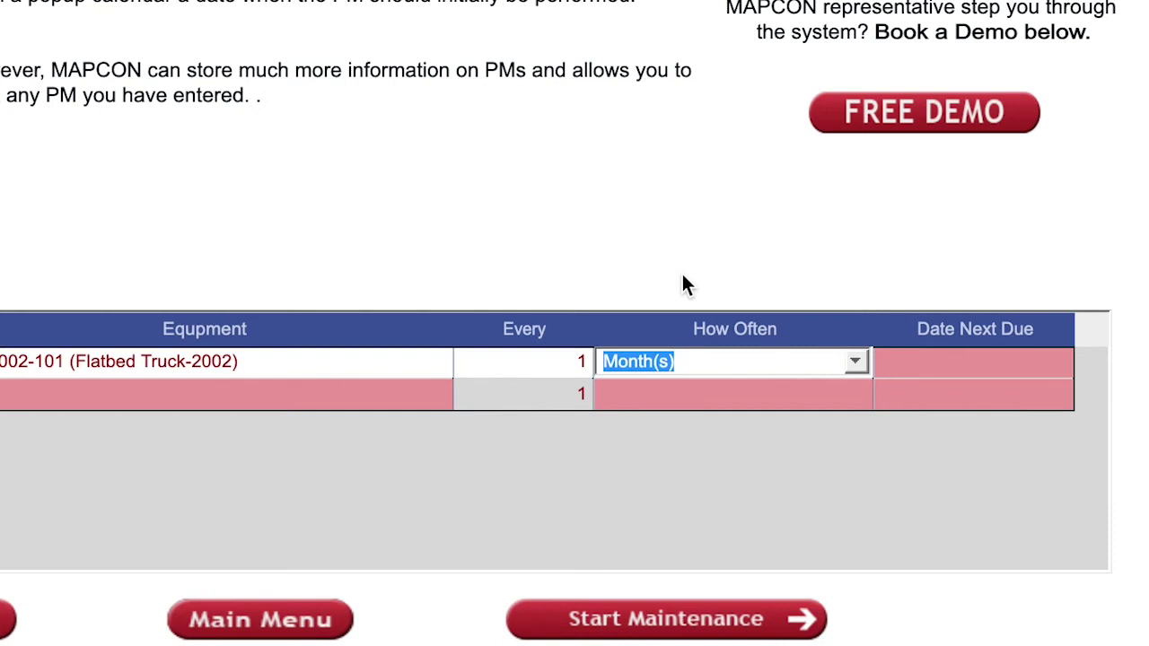
pyautogui.click(914, 360)
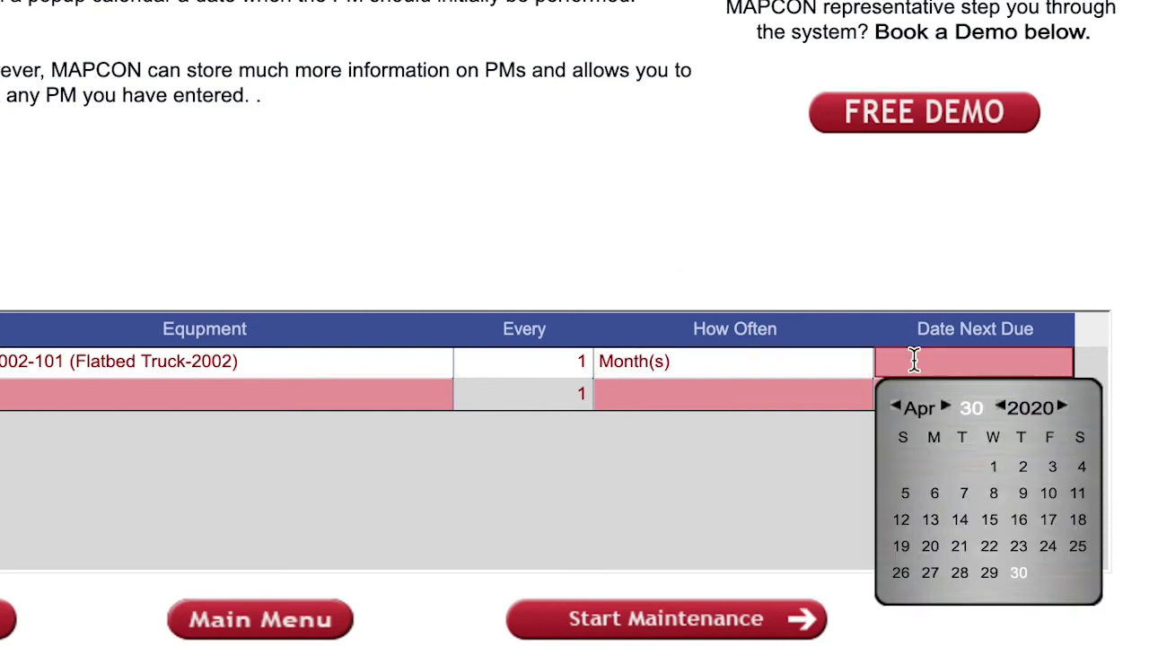
pyautogui.click(1019, 575)
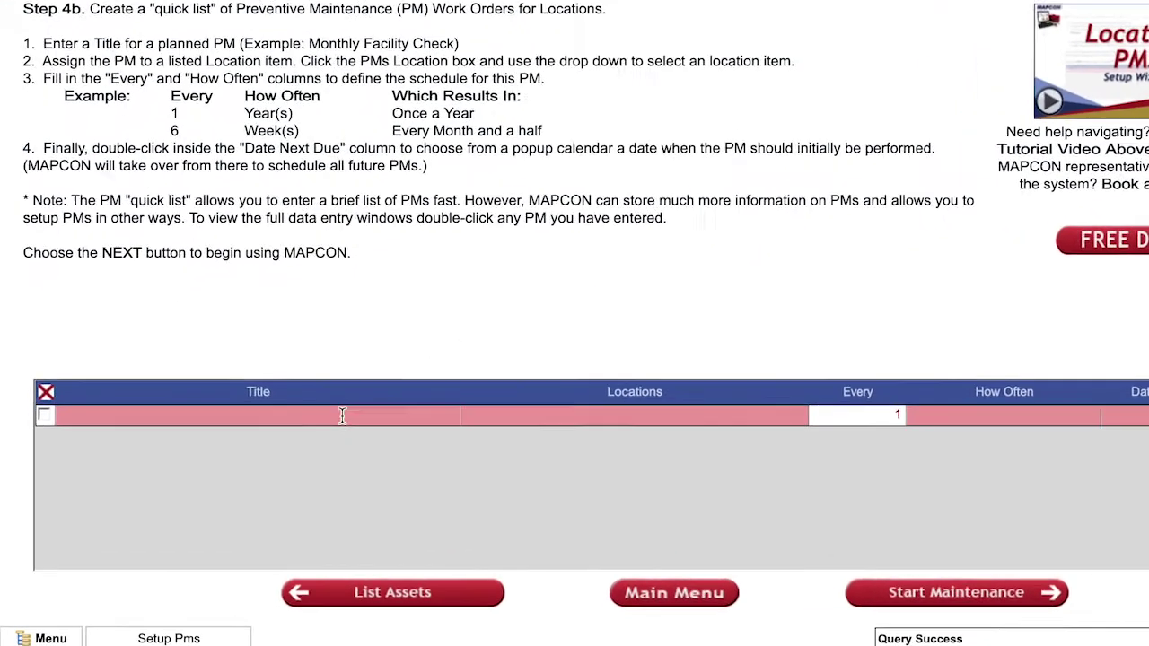
# Enter a location PM titled Clean Floors and assign it to BUILDING A (Workshop).
pyautogui.click(342, 416)
pyautogui.write('C')
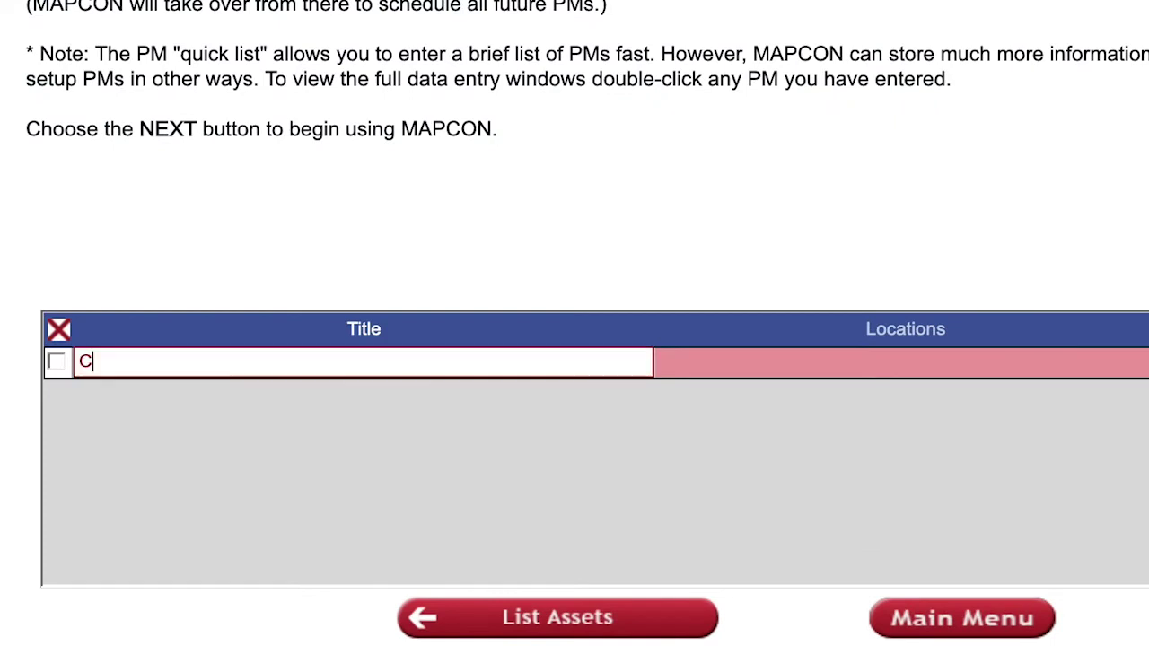
pyautogui.write('lean Floor')
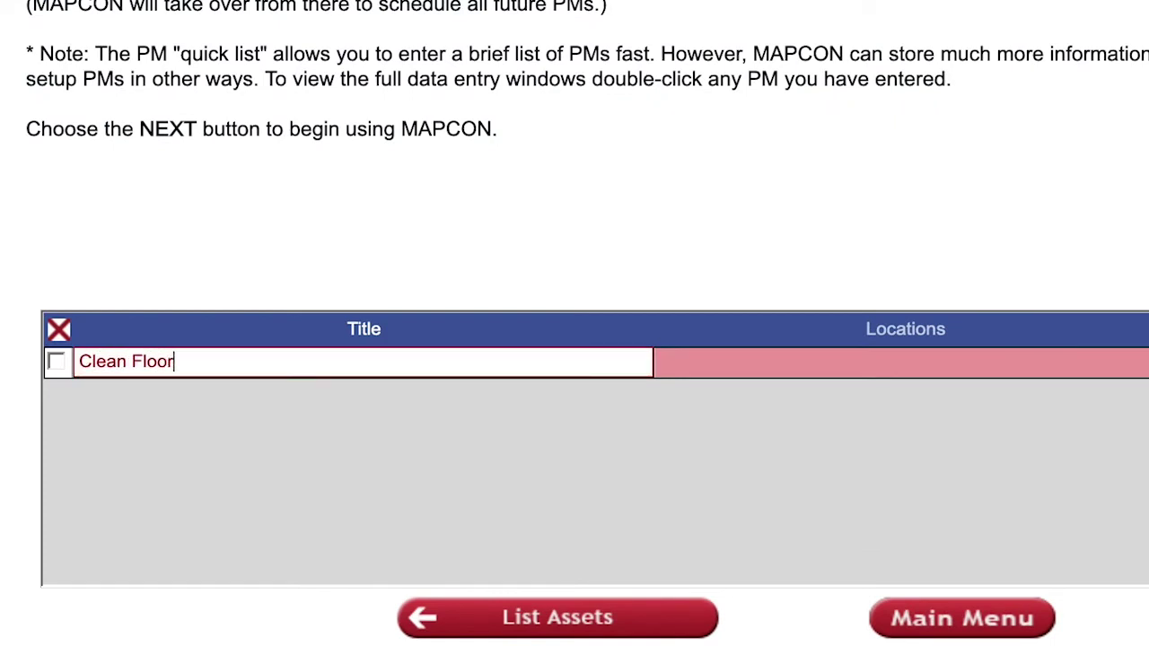
pyautogui.write('s')
pyautogui.click(807, 362)
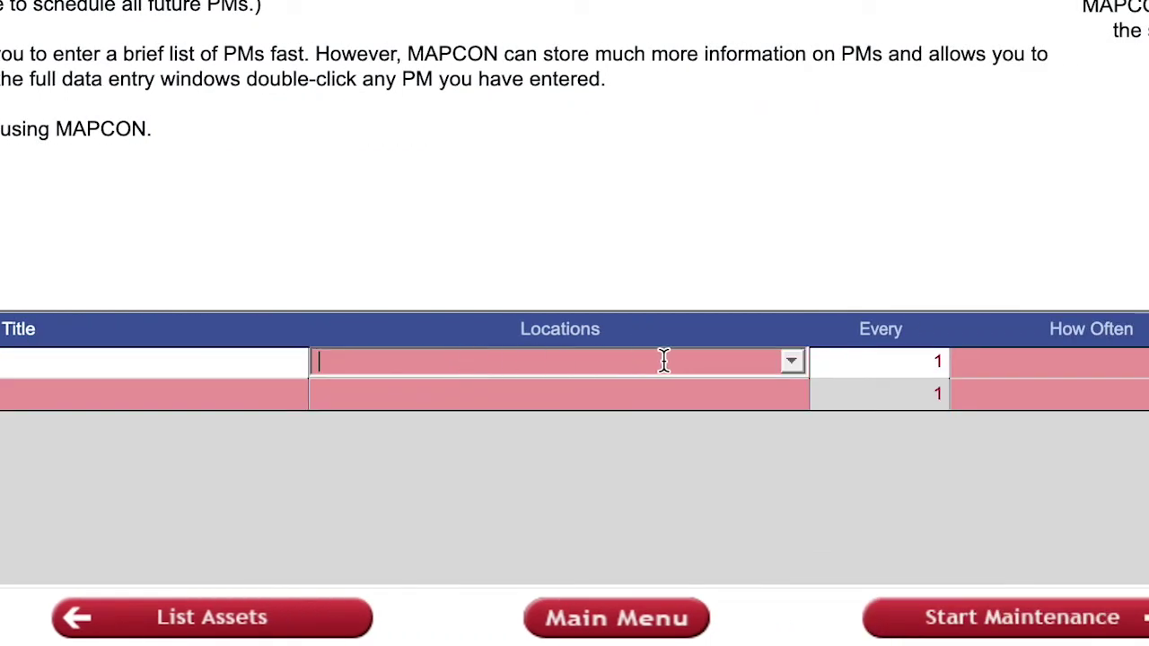
pyautogui.click(792, 360)
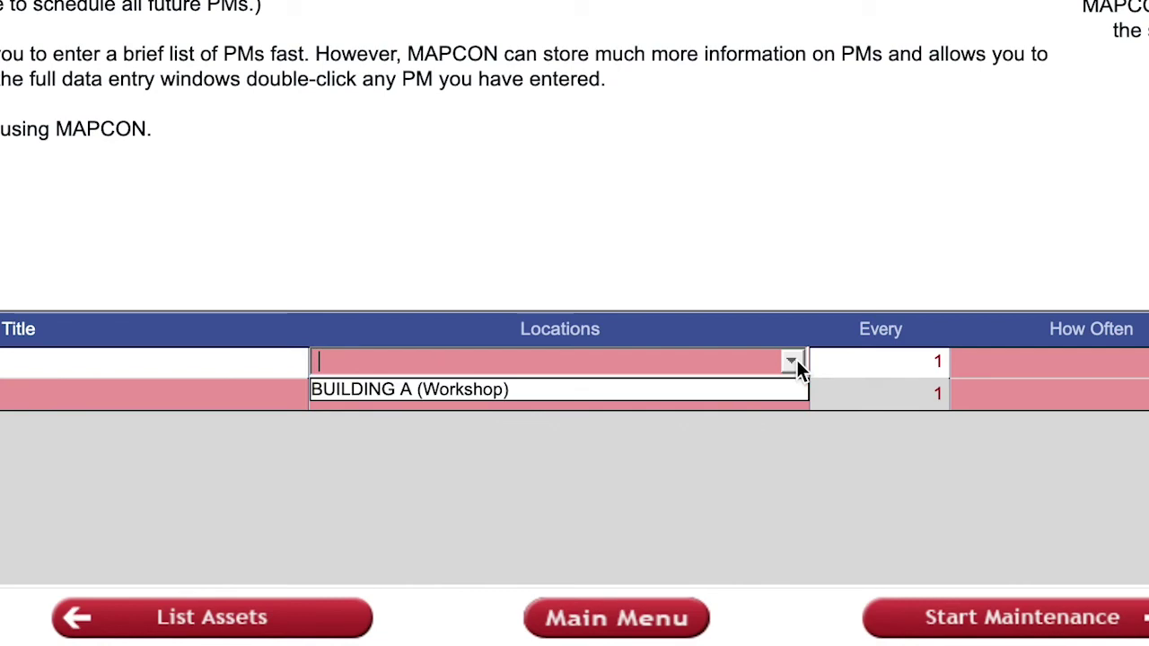
pyautogui.click(666, 393)
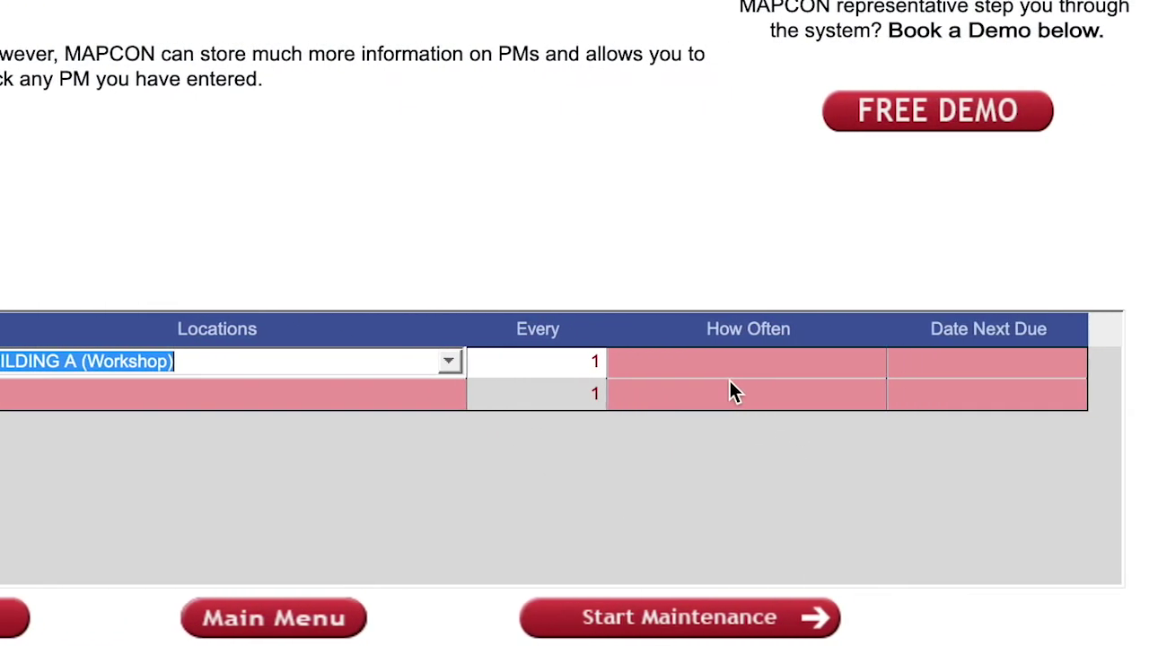
# Set the Clean Floors PM's How Often value to Week(s) and its next due date to May 9, 2020.
pyautogui.click(813, 363)
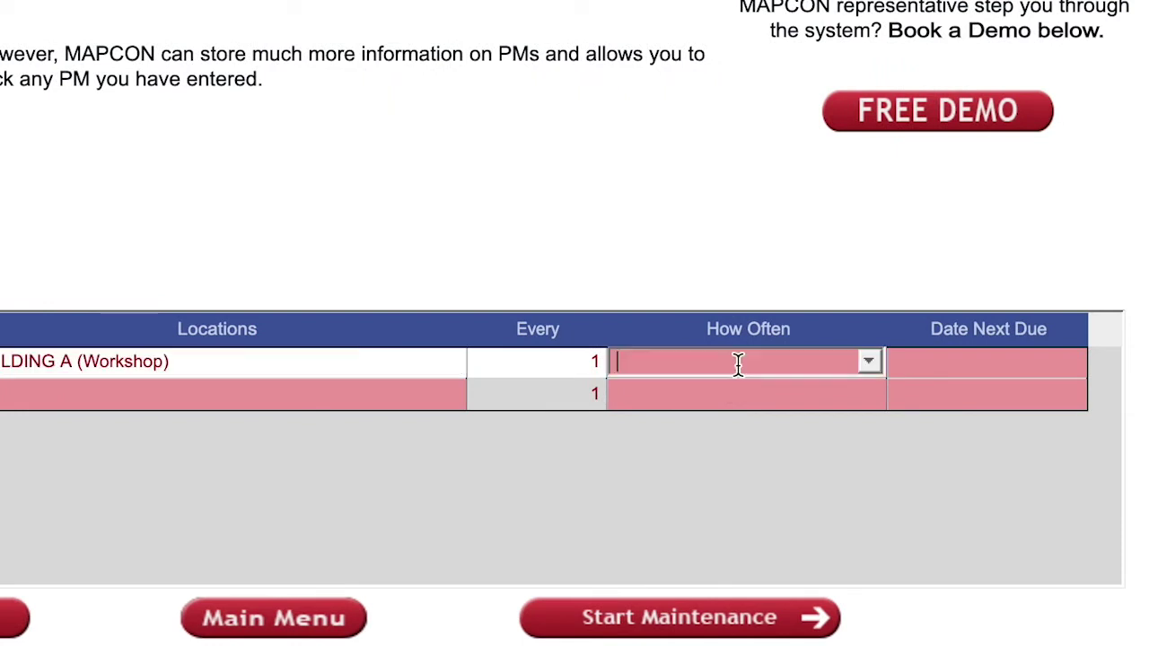
pyautogui.click(869, 362)
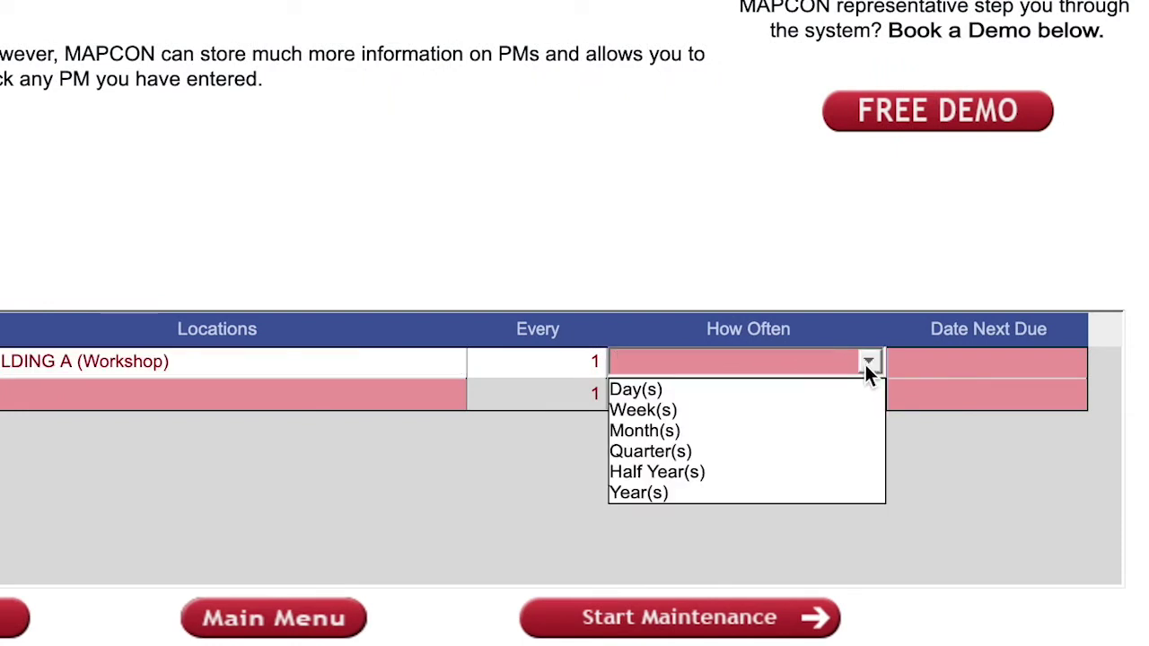
pyautogui.click(663, 410)
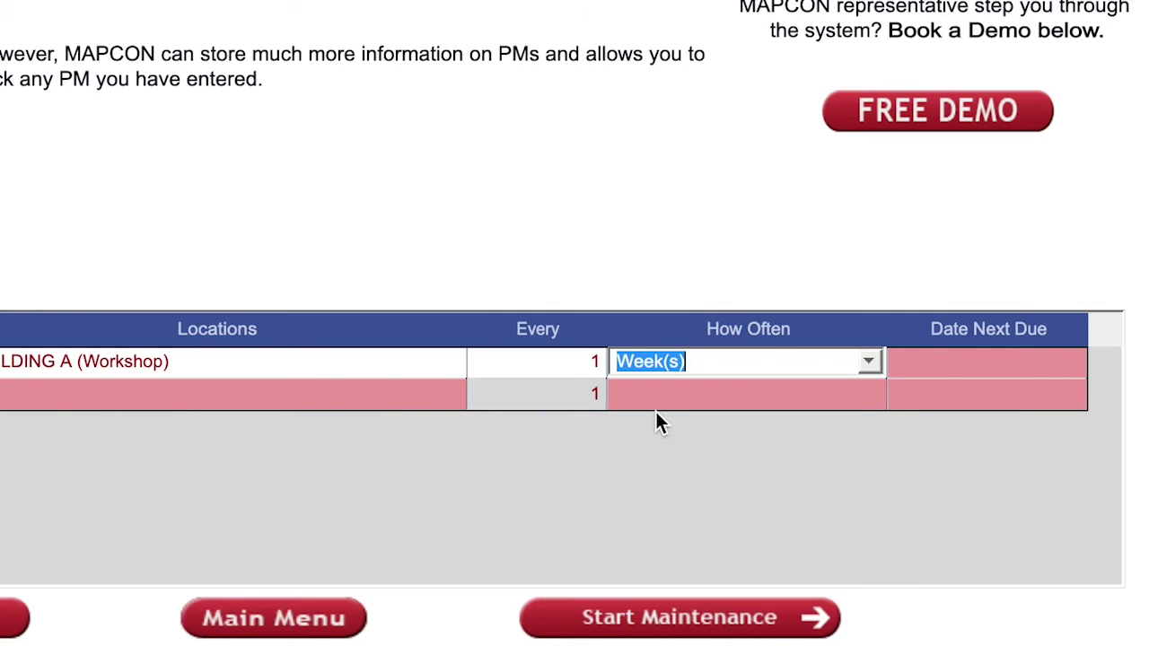
pyautogui.click(953, 364)
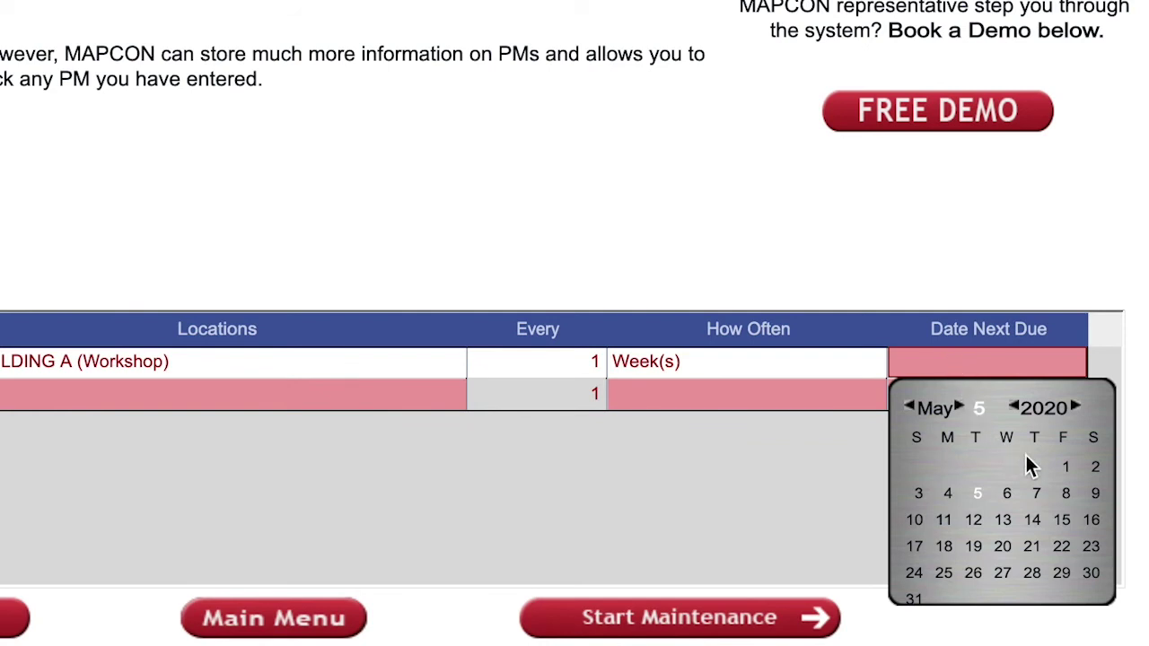
pyautogui.click(1096, 495)
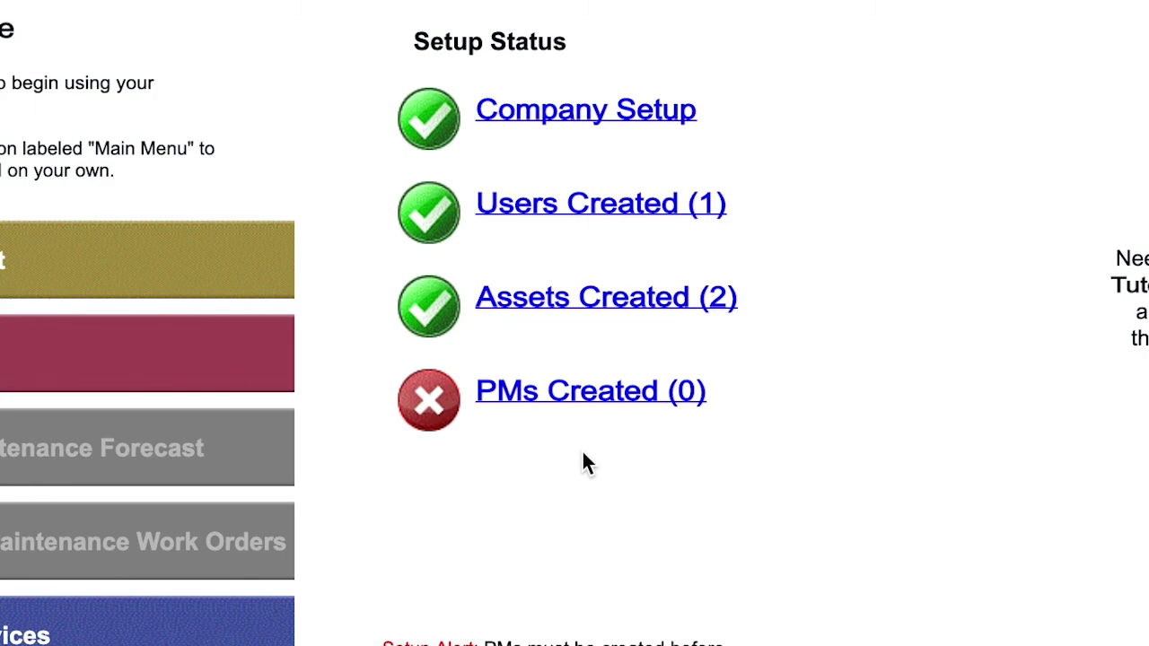
# Examine the setup status list and the setup alert below it.
pyautogui.scroll(-5, 582, 464)
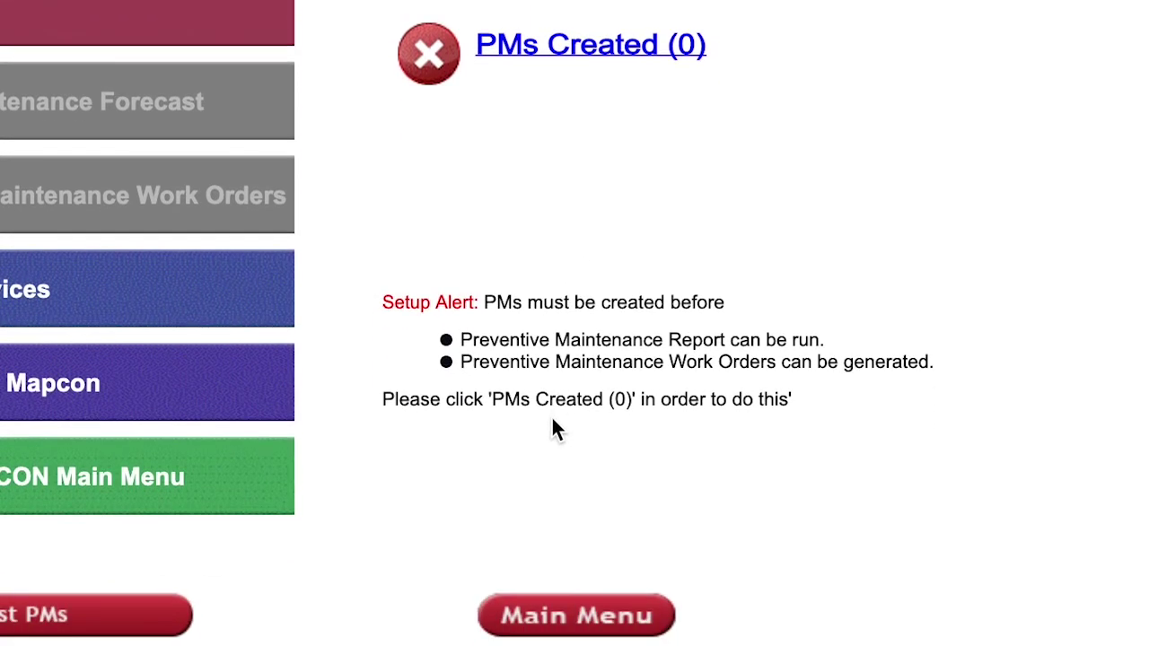